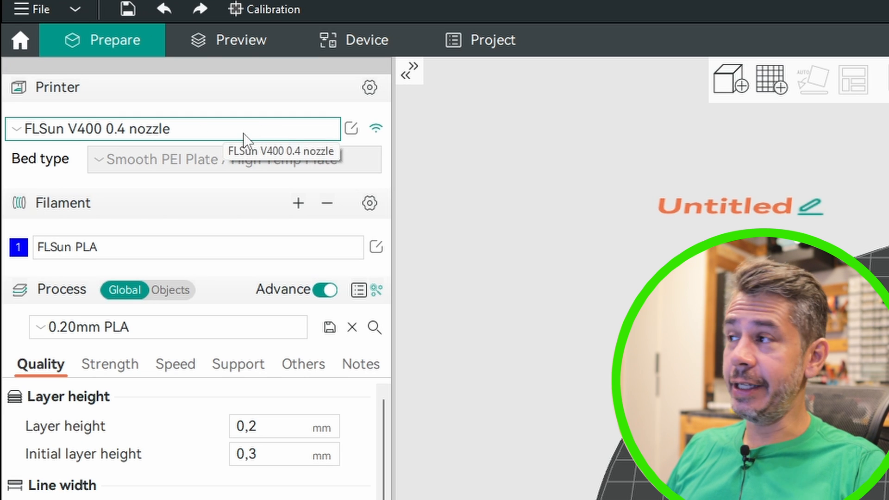
Open the selection of system printer presets and browse the available printer models
click(243, 133)
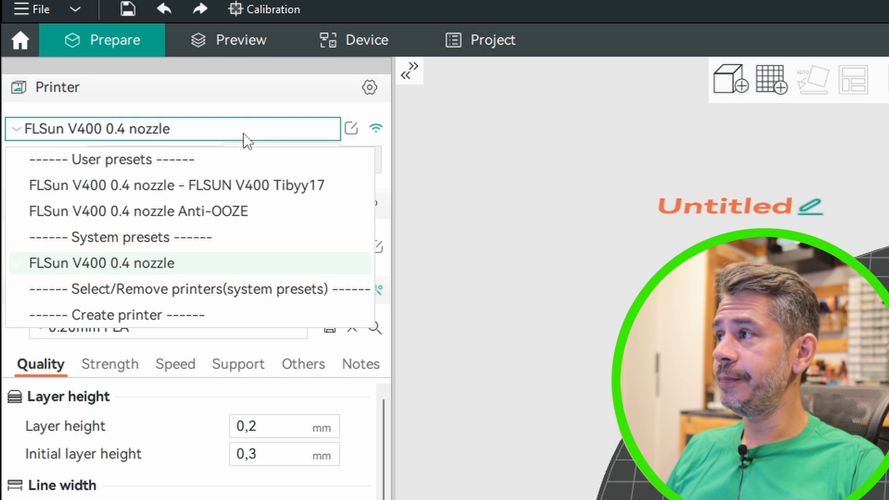
click(160, 290)
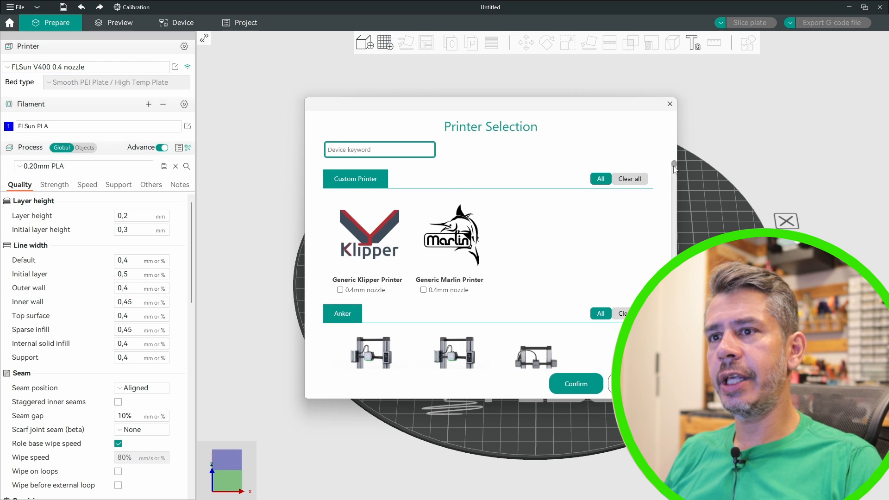
drag(675, 172, 675, 209)
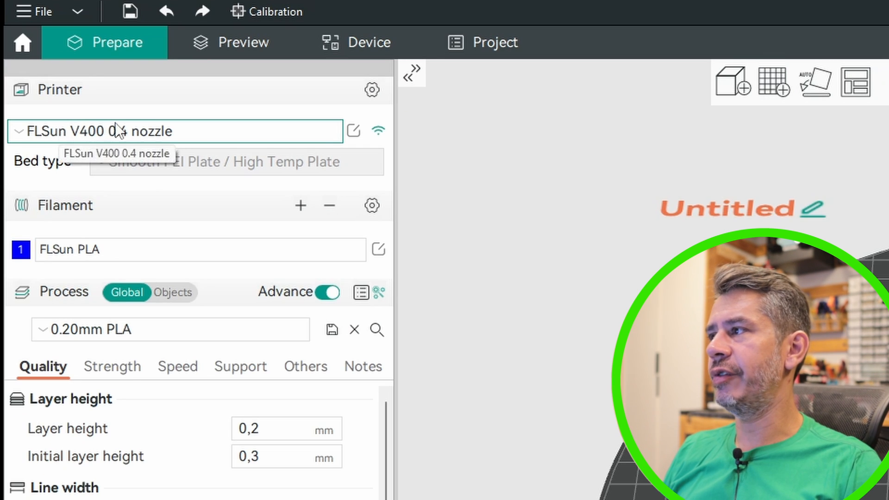
Set the filament to FLSun Generic PLA and the printer preset to FLSun V400 0.4 nozzle - FLSUN V400 Tibyy17
click(88, 250)
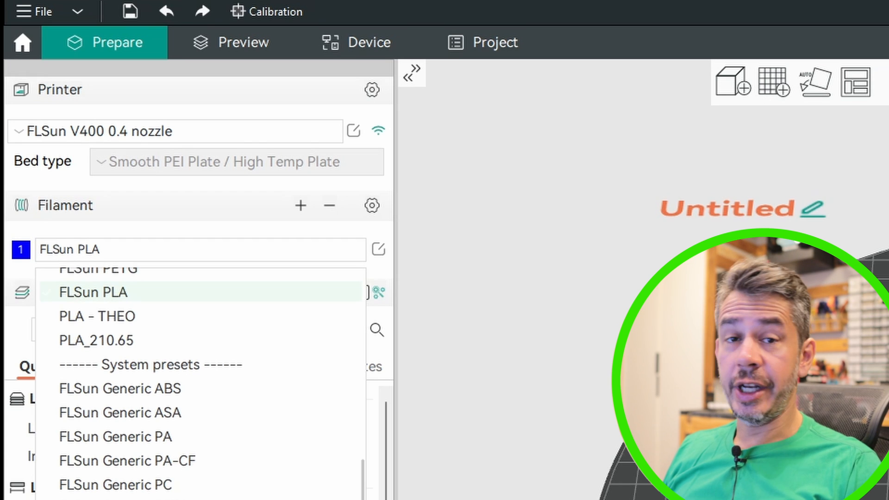
click(105, 499)
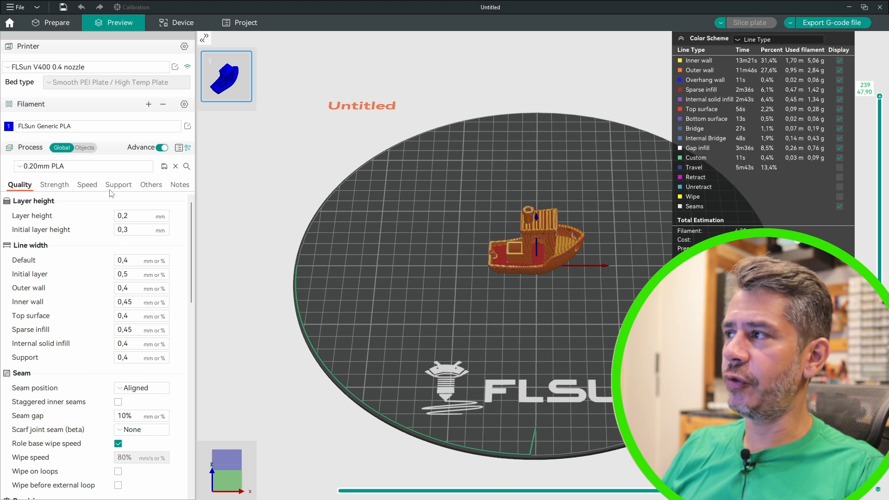
click(112, 65)
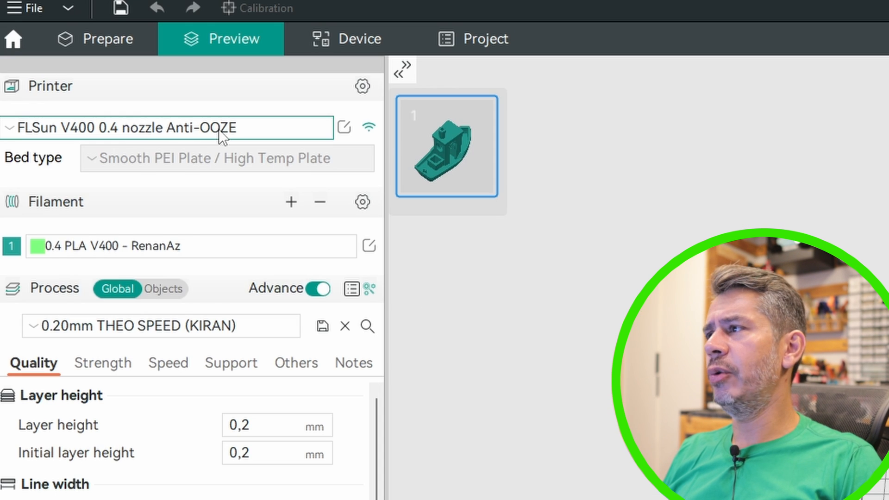
click(219, 129)
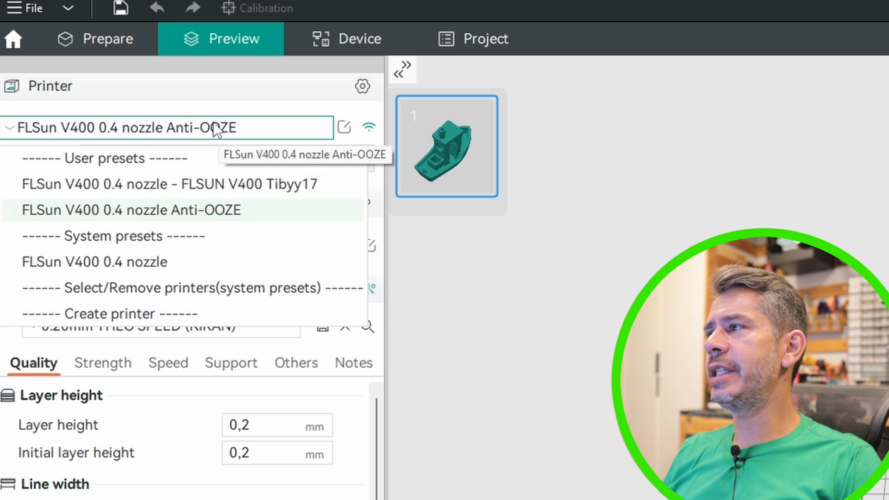
click(202, 185)
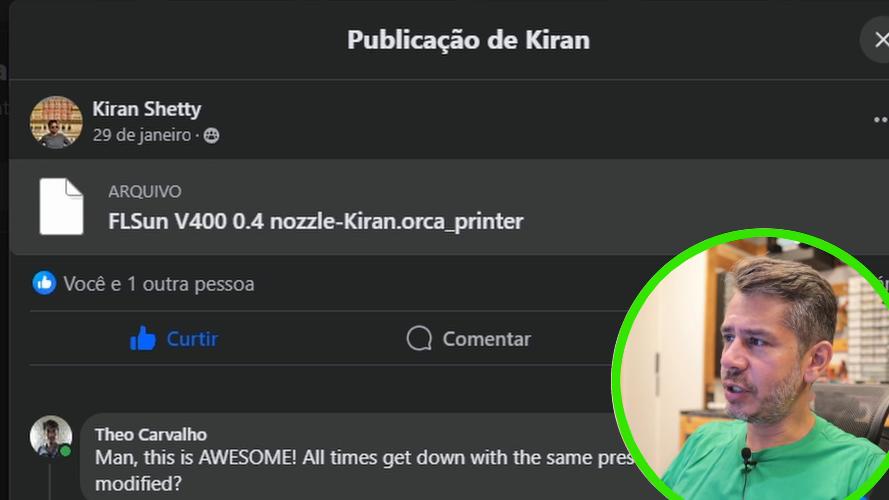
Examine the Facebook group post that shares the FLSun V400 0.4 nozzle .orca_printer profile
mouse_move(113, 120)
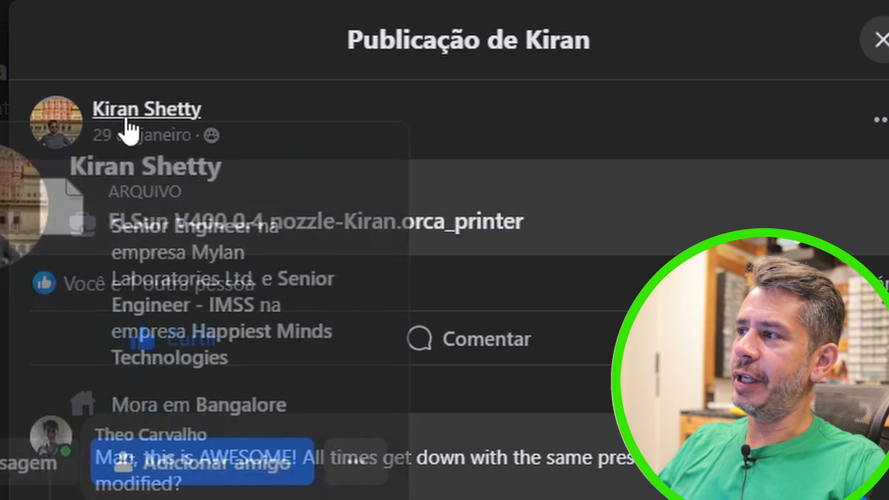
mouse_move(190, 124)
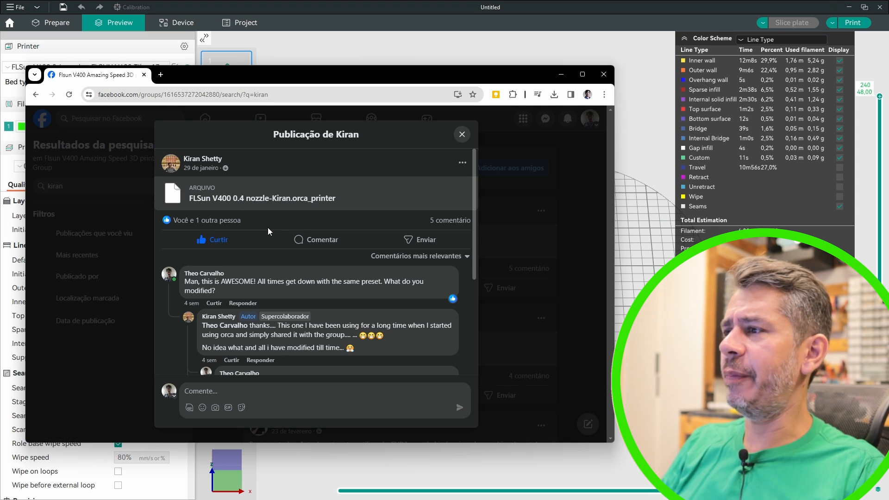
mouse_move(241, 224)
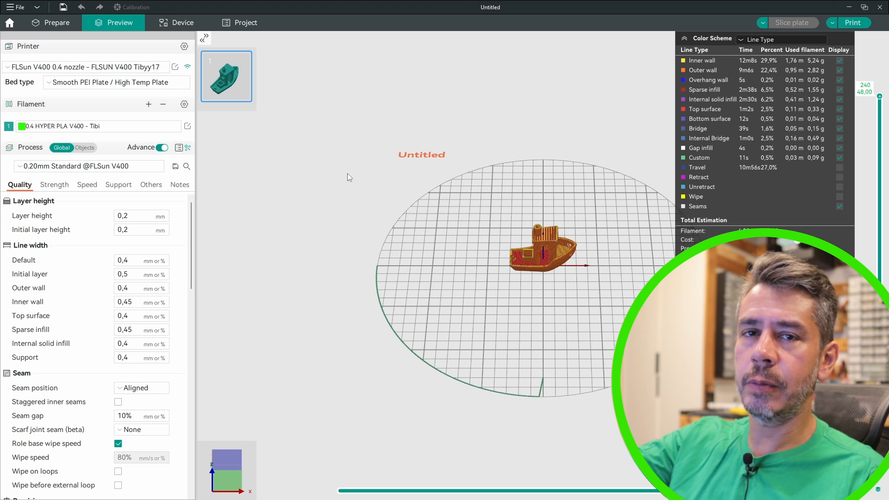
Import the shared FLSun V400 0.4 nozzle .orca_printer configuration and select its MM user preset as the printer
click(16, 6)
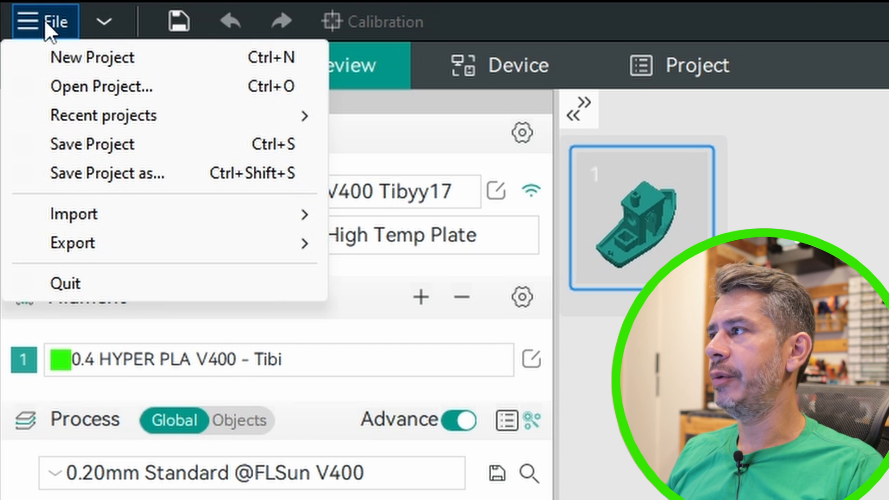
mouse_move(34, 76)
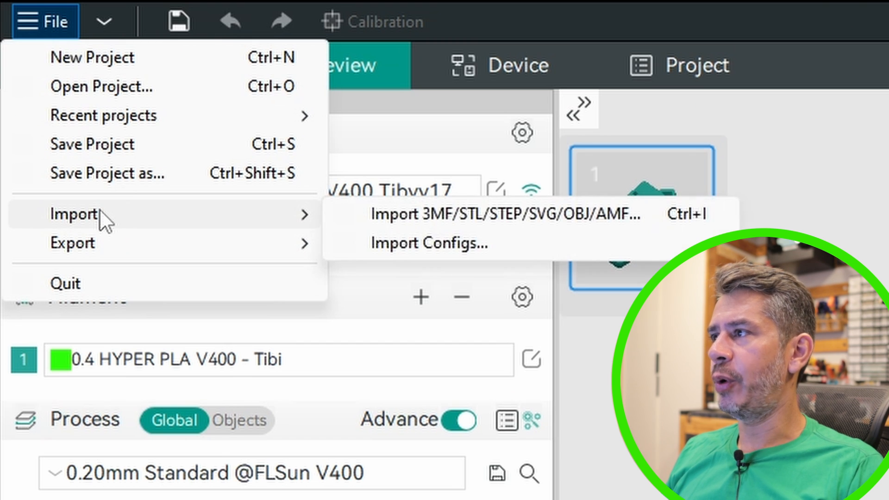
click(436, 245)
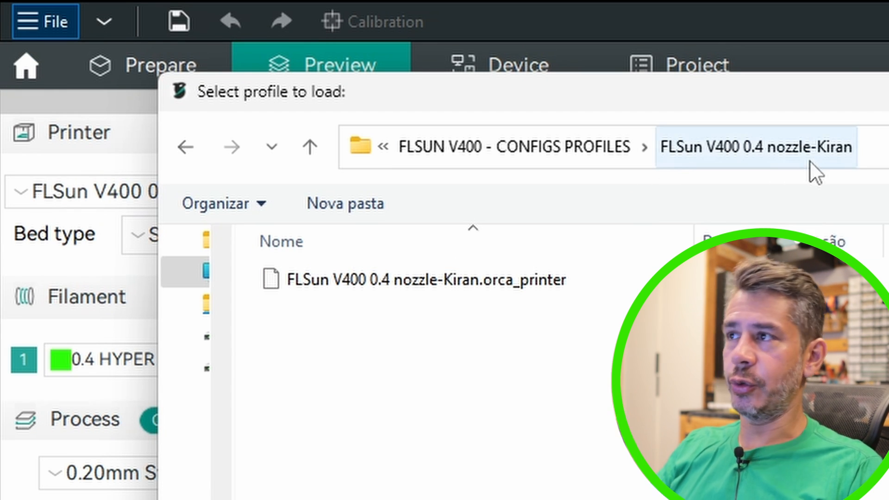
click(459, 280)
double_click(457, 276)
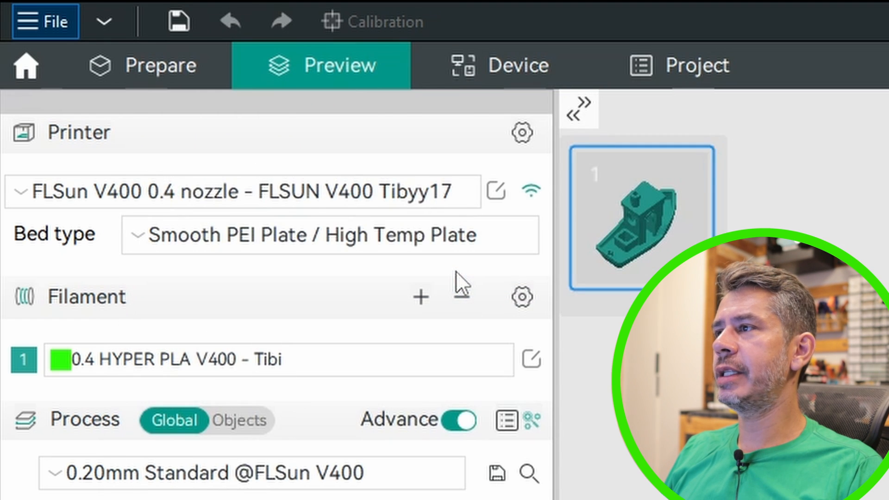
click(786, 188)
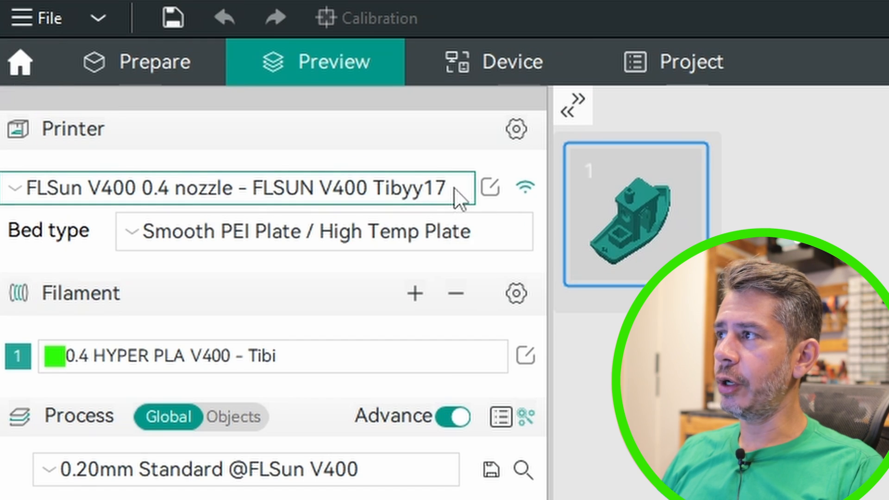
click(458, 190)
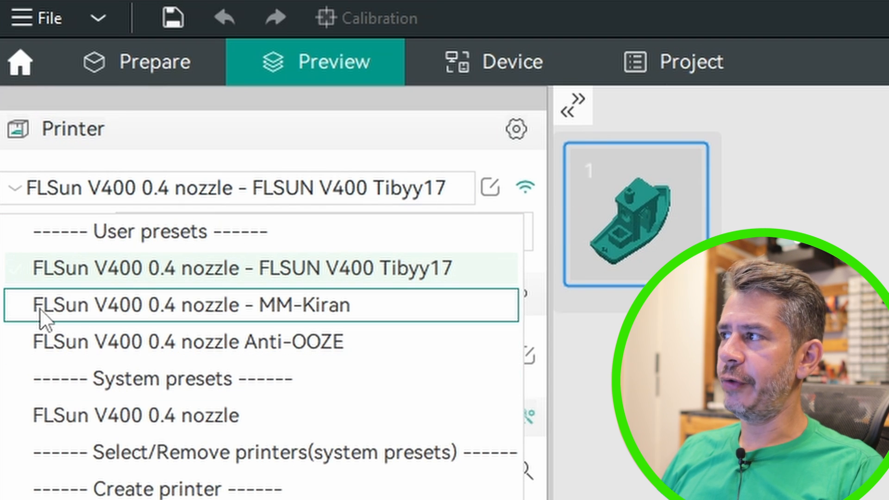
click(324, 310)
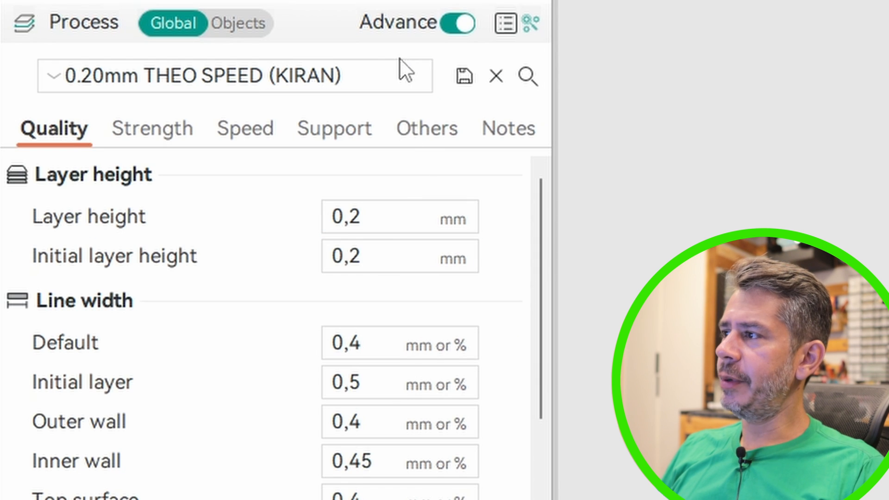
click(407, 89)
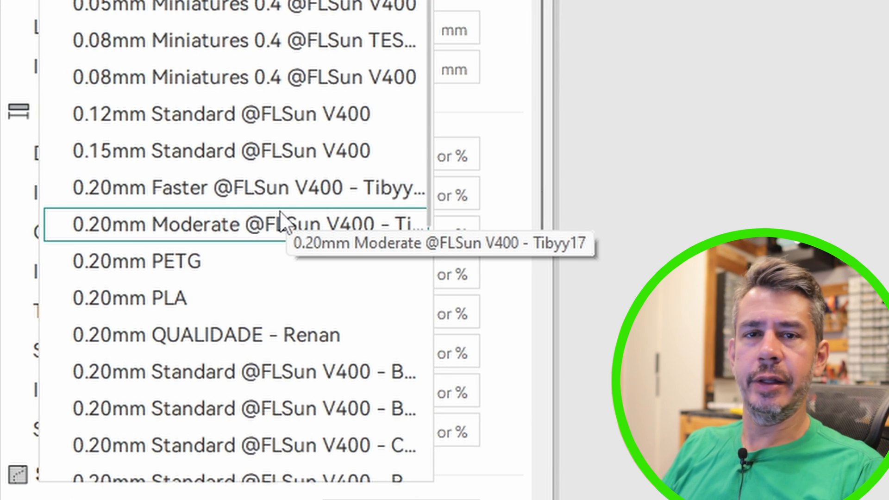
scroll(271, 125, down, 2)
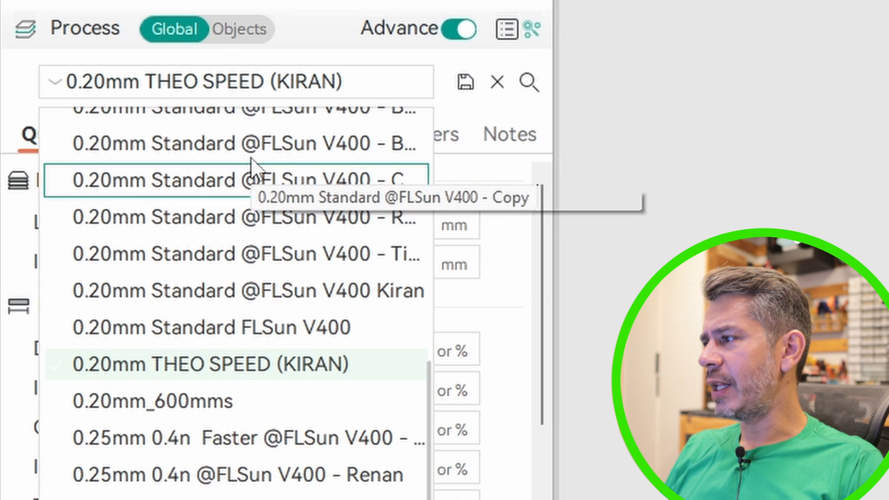
click(72, 370)
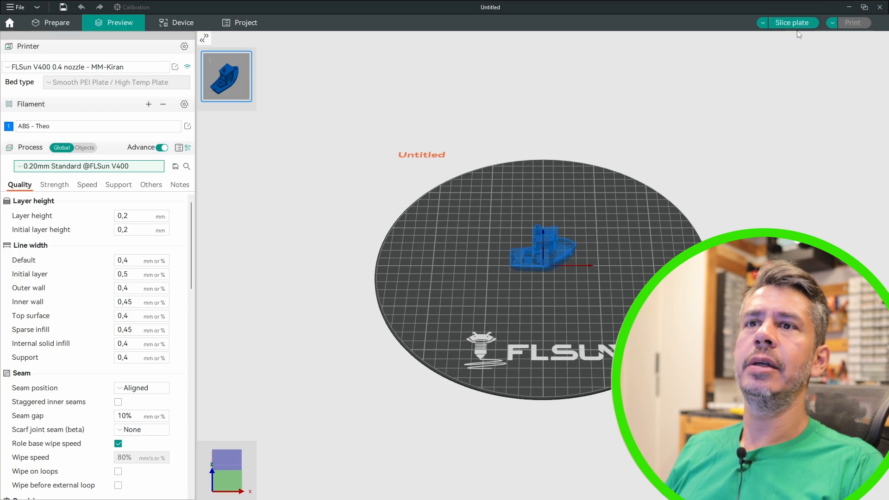
click(789, 22)
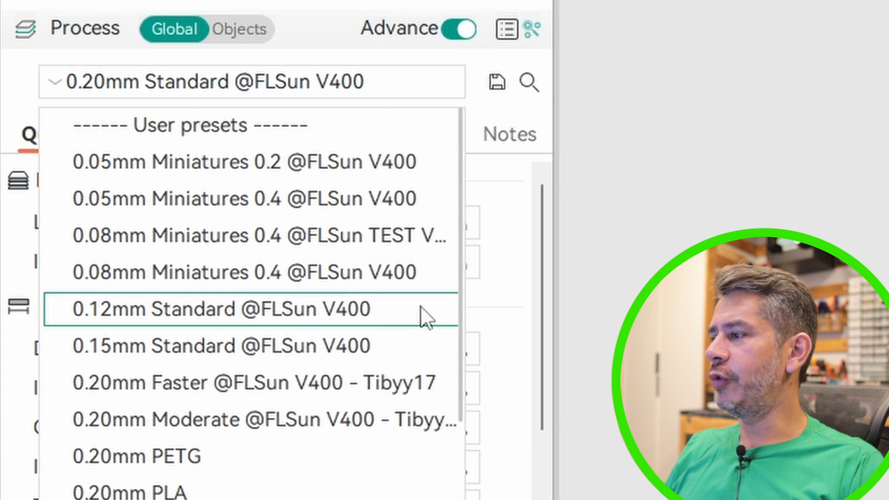
Switch the process to the custom 0.20mm SPEED user preset
scroll(380, 297, down, 4)
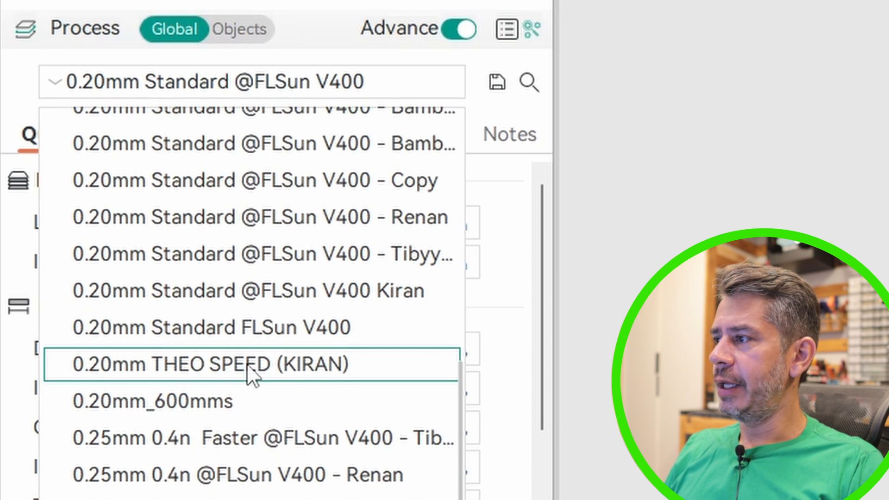
click(250, 366)
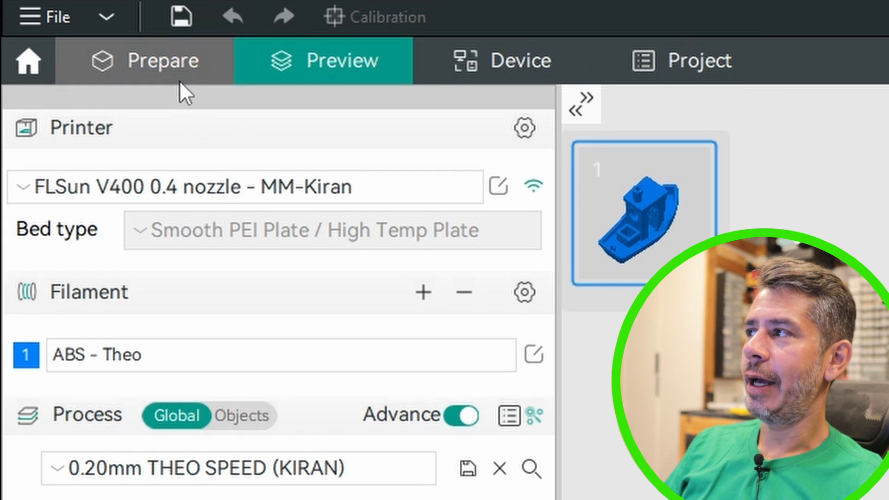
click(174, 55)
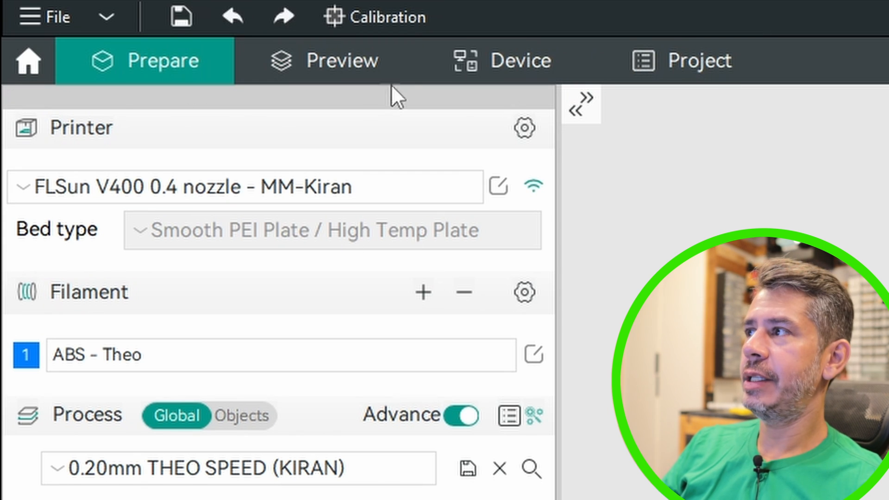
click(365, 80)
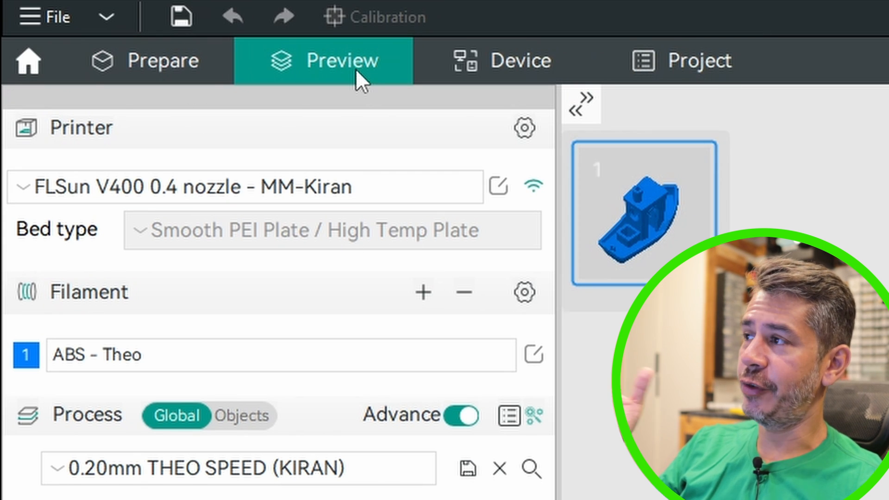
click(528, 77)
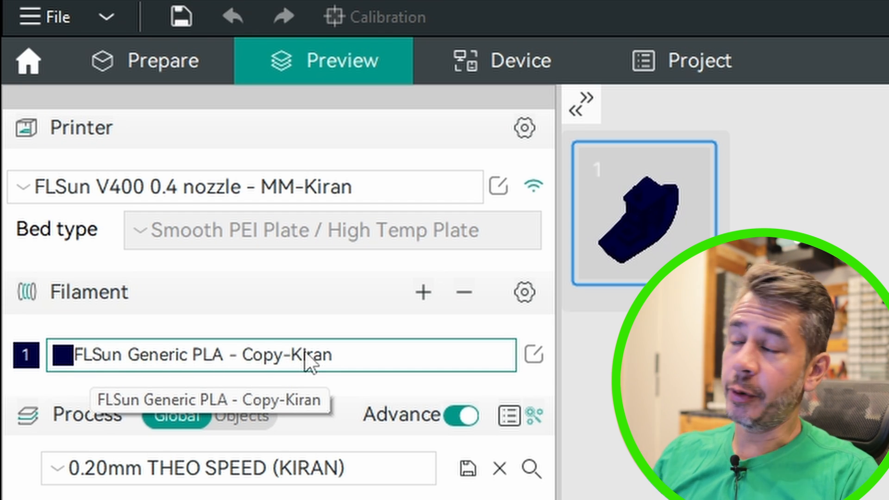
Open the settings of the selected FLSun Generic PLA copy and examine its basic information and cooling parameters
click(534, 355)
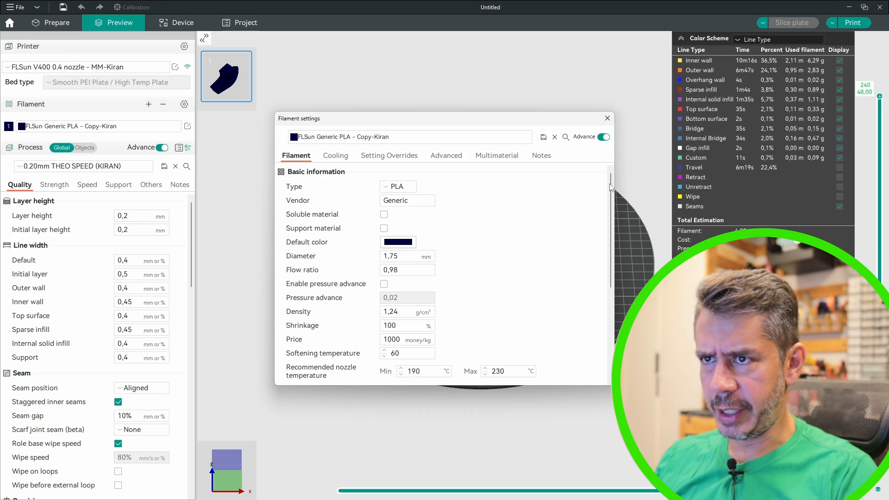
click(336, 155)
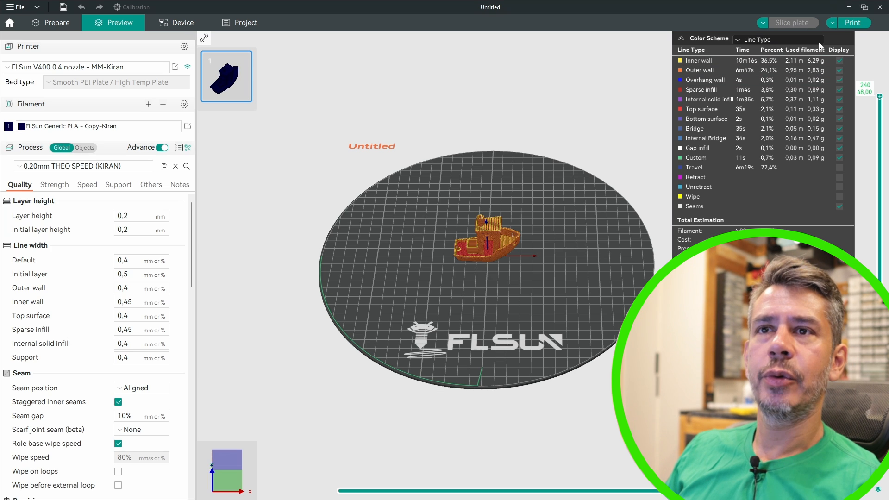
Upload 3DBenchy_PLA_28m10s.gcode to the printer host and start the print
click(852, 26)
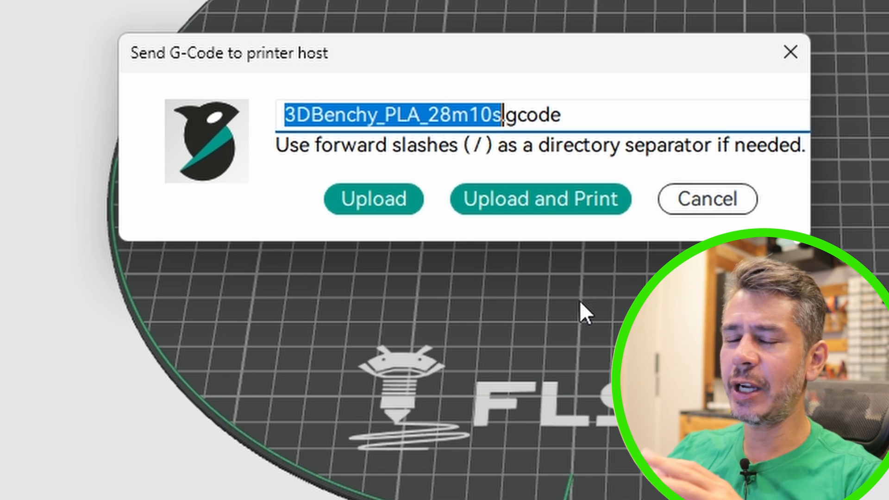
click(579, 206)
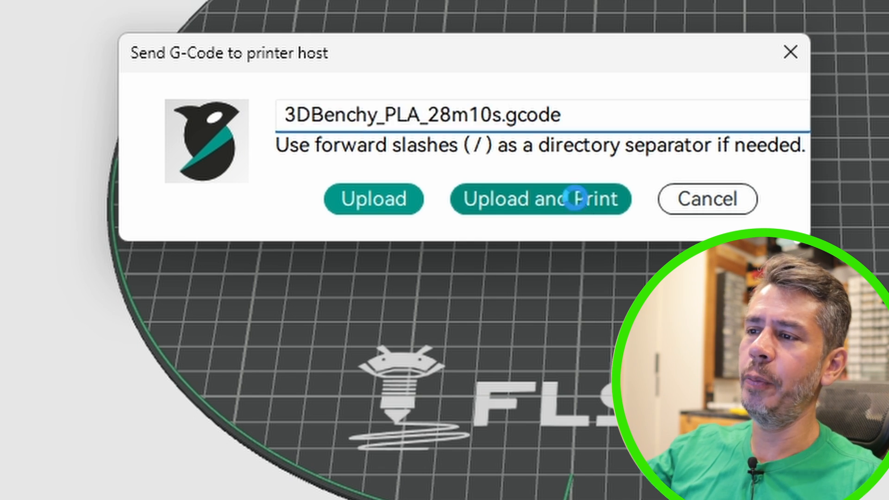
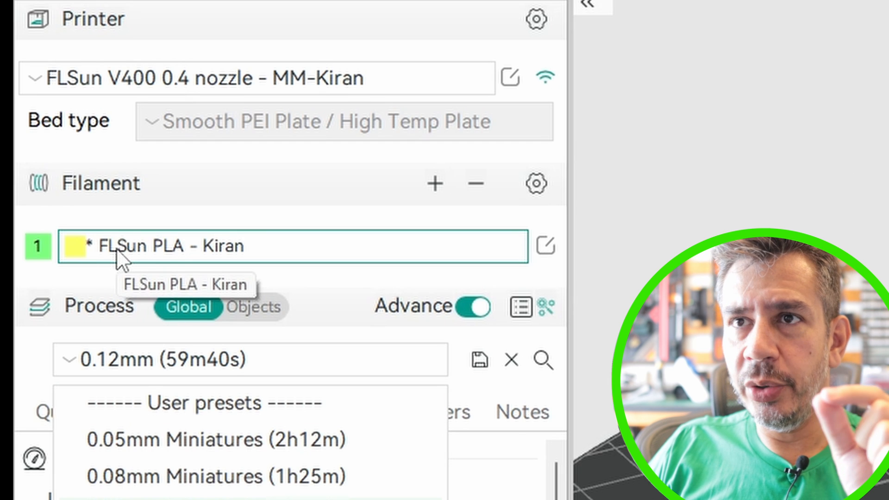
Generate a PLA temperature calibration tower with a start temperature of 215 °C and an end temperature of 180 °C
click(545, 245)
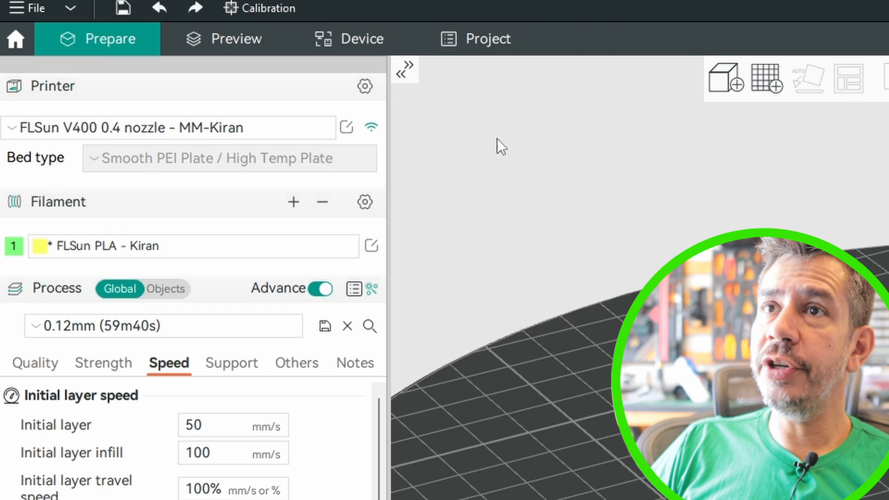
click(280, 5)
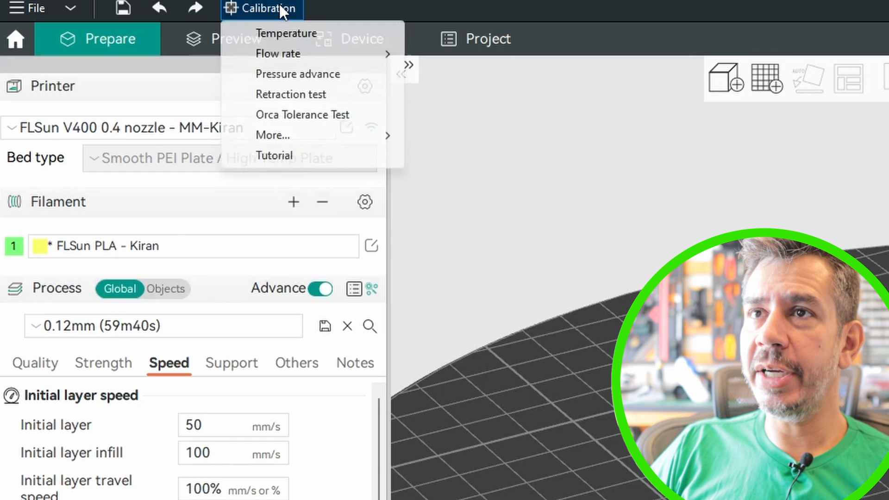
click(280, 31)
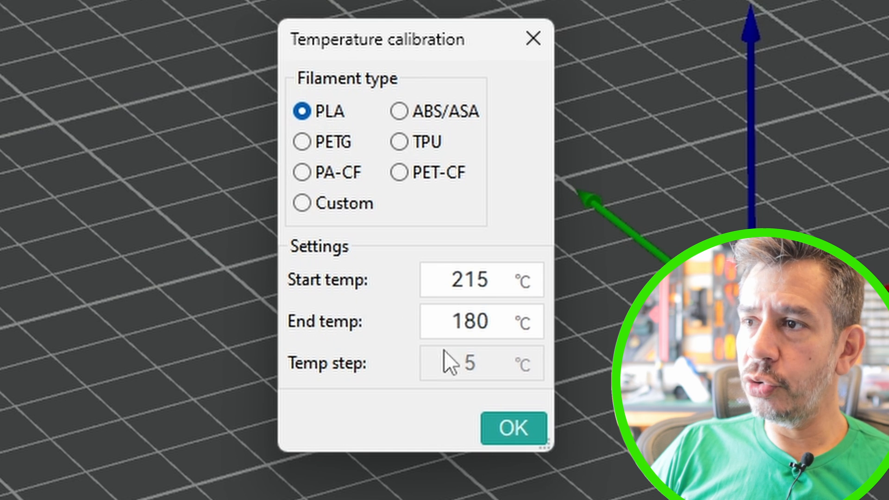
click(450, 324)
click(440, 275)
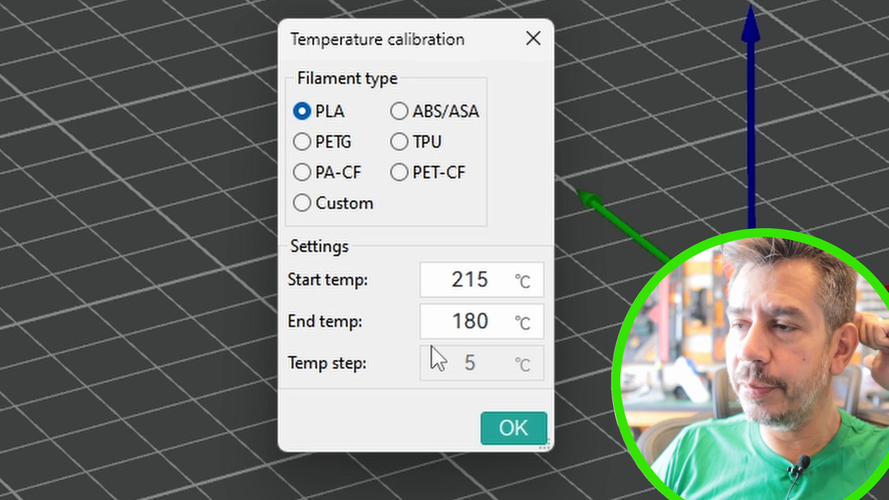
click(515, 435)
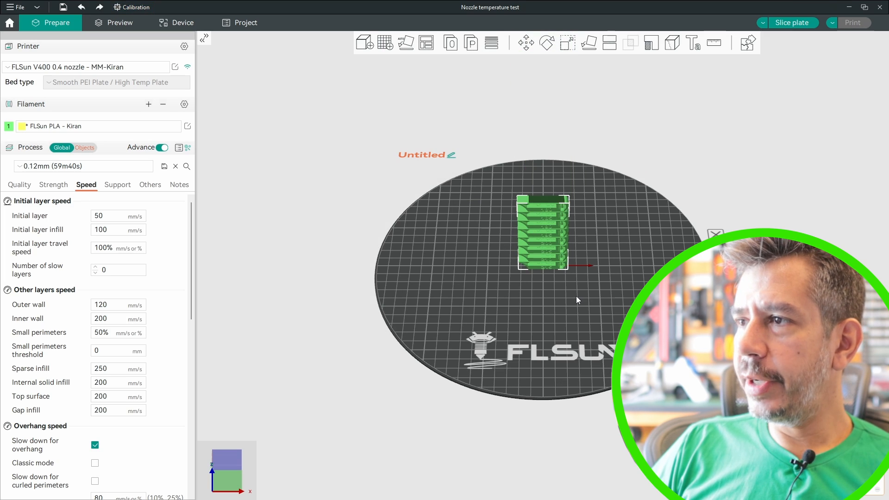
Examine the temperature tower from the front and from below, including its overhangs, bridges, cones and the temperature label on each level
drag(576, 296, 585, 279)
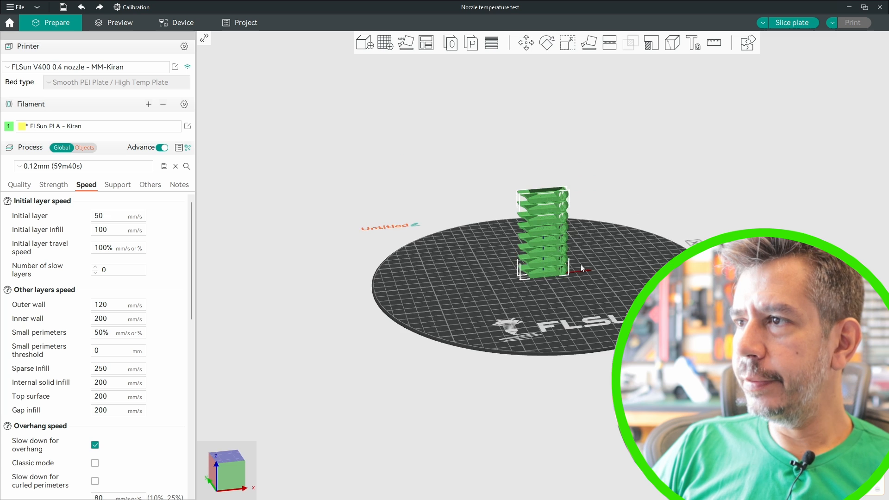
scroll(586, 283, up, 12)
right_drag(732, 178, 671, 386)
right_drag(602, 198, 577, 387)
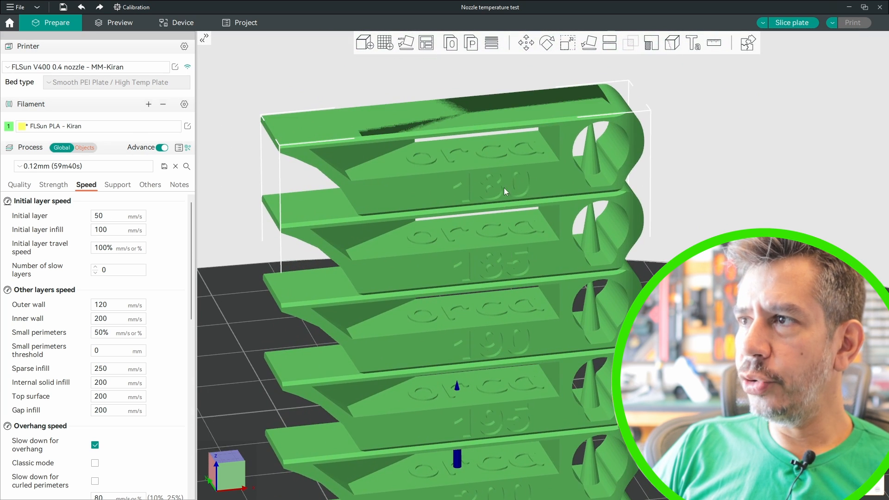
scroll(572, 142, down, 1)
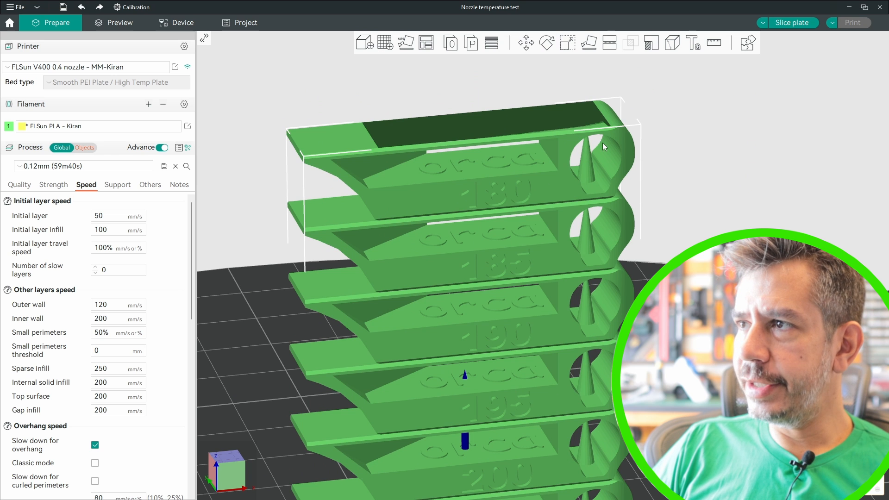
drag(664, 262, 689, 200)
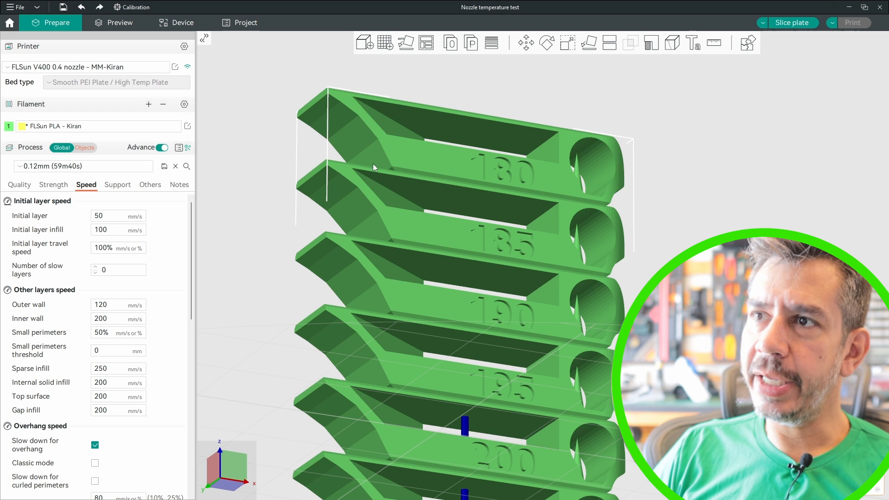
click(297, 100)
scroll(296, 101, down, 6)
middle_drag(493, 242, 452, 156)
scroll(409, 222, up, 2)
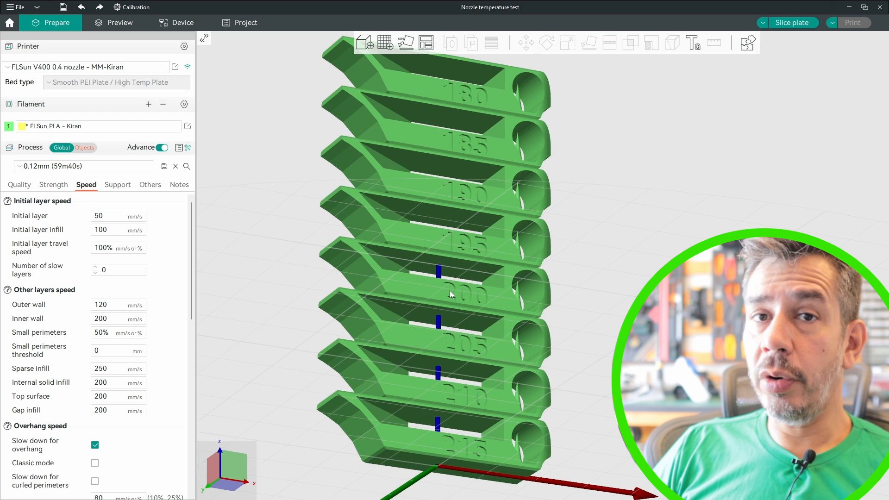
Slice the temperature tower with the 28m37s 0.20mm user process preset and upload temperature_tower_PLA_35m27s.gcode to start the print
click(790, 23)
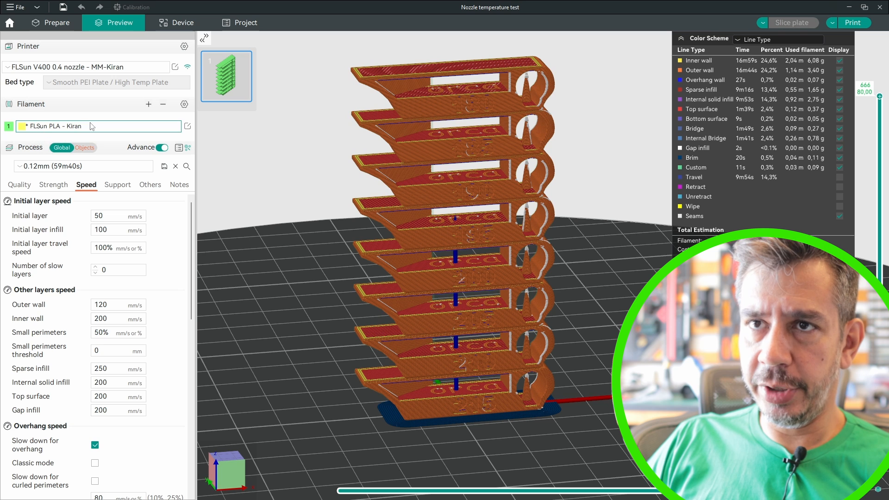
click(99, 167)
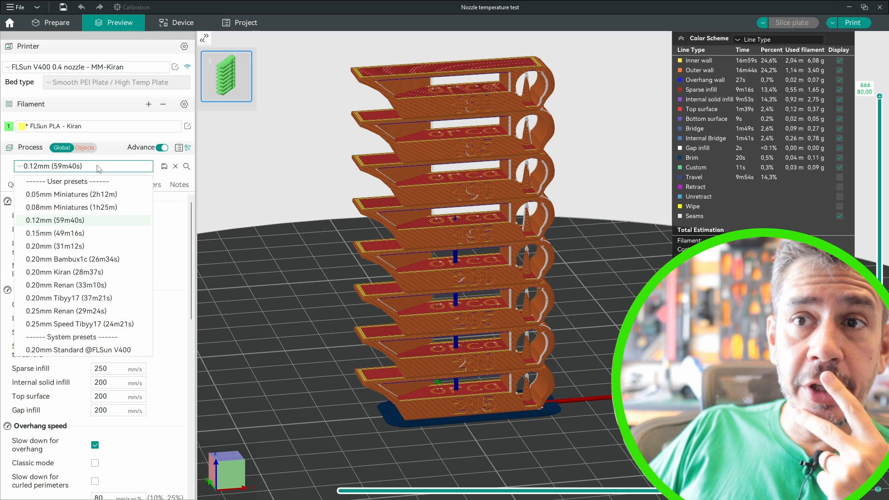
click(83, 273)
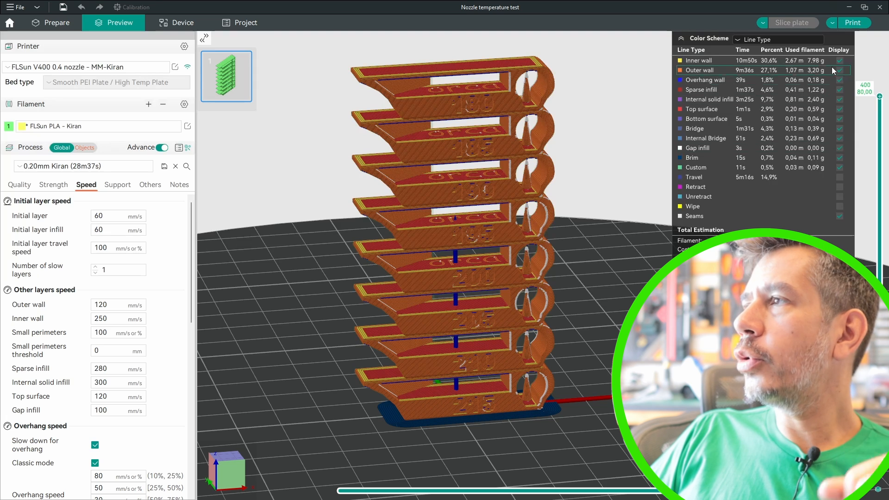
click(851, 23)
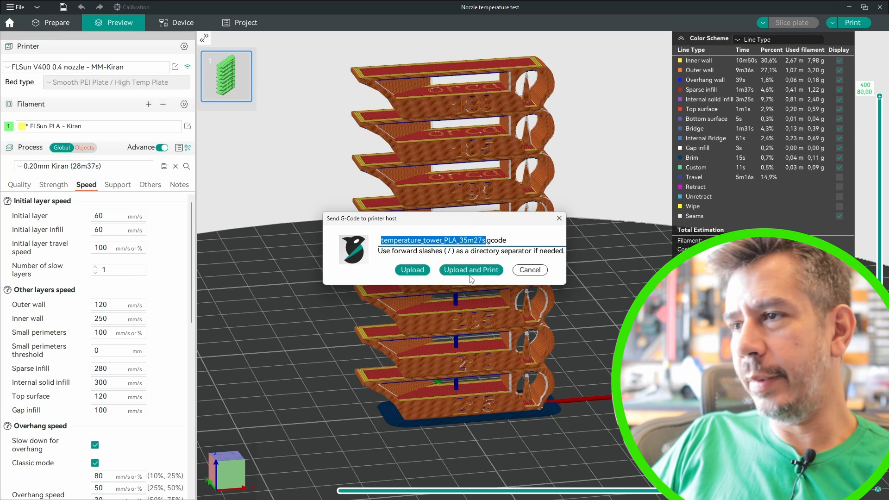
click(467, 271)
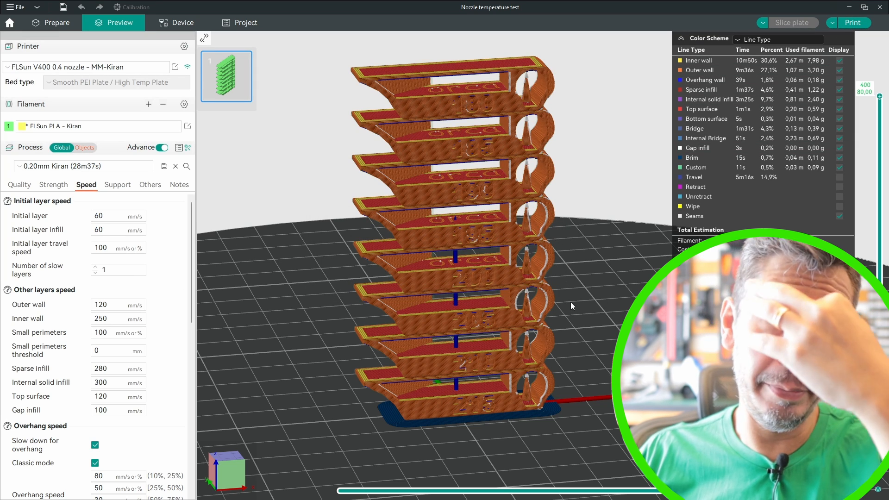
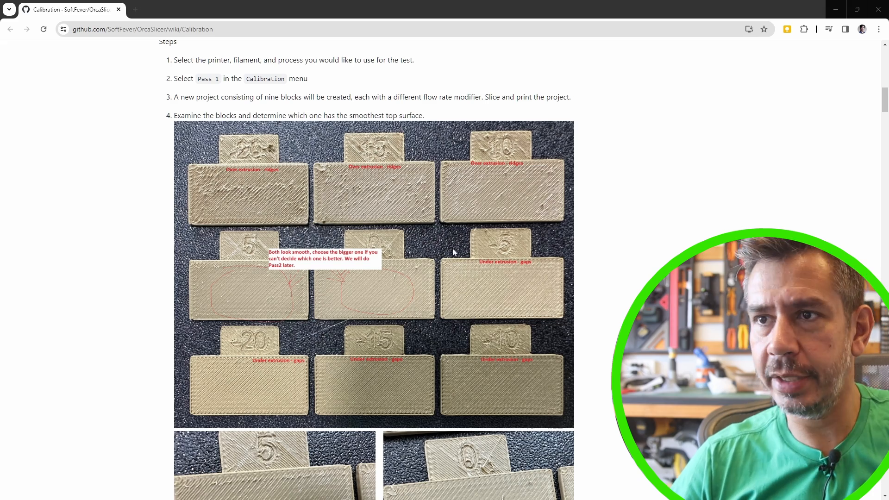
Read the flow ratio equation on the OrcaSlicer calibration wiki page and look up the flow ratio in the PLA filament settings
scroll(423, 212, down, 8)
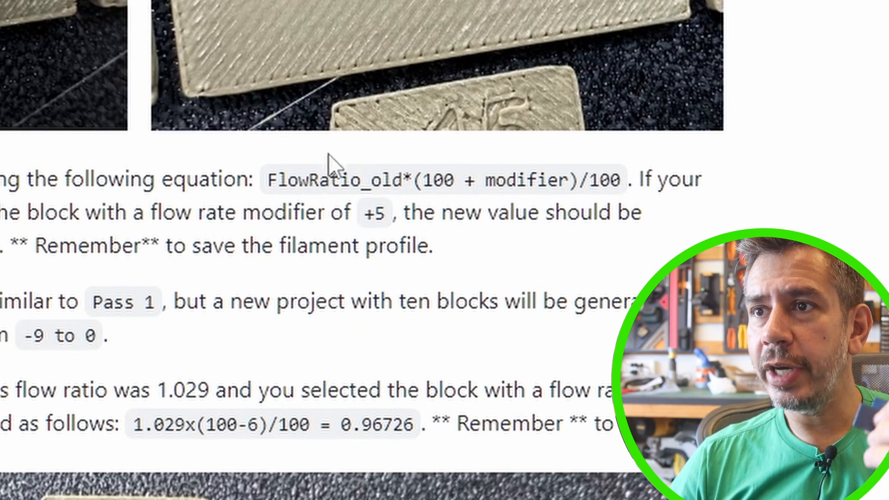
drag(266, 183, 392, 181)
click(431, 211)
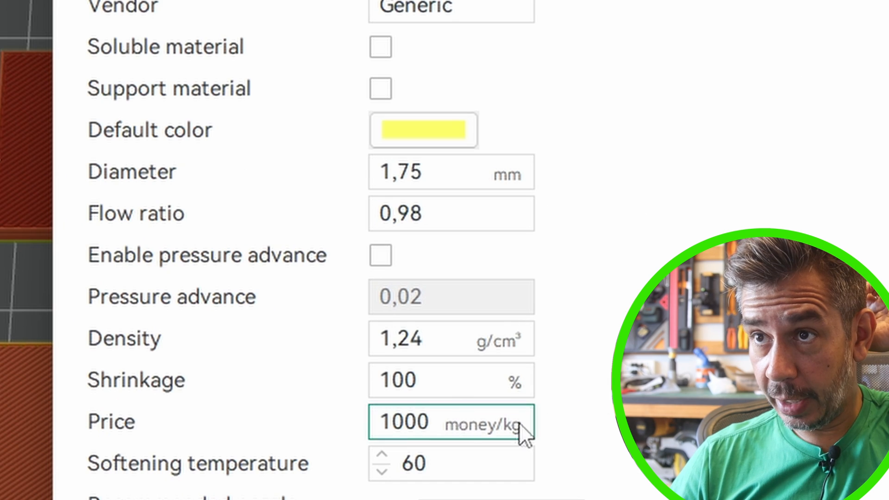
click(397, 212)
drag(455, 213, 338, 197)
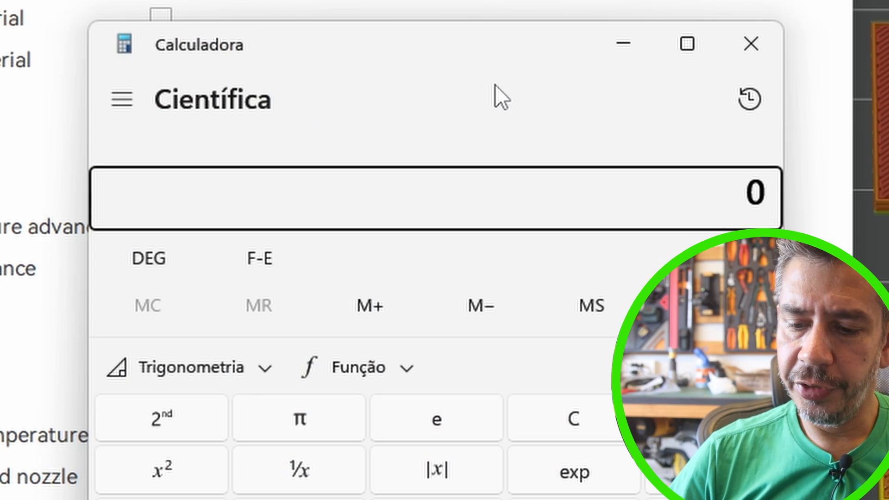
Compute the new Pass 1 flow ratio in the calculator as (100 + 5) / 100 * 0.98
text(1)
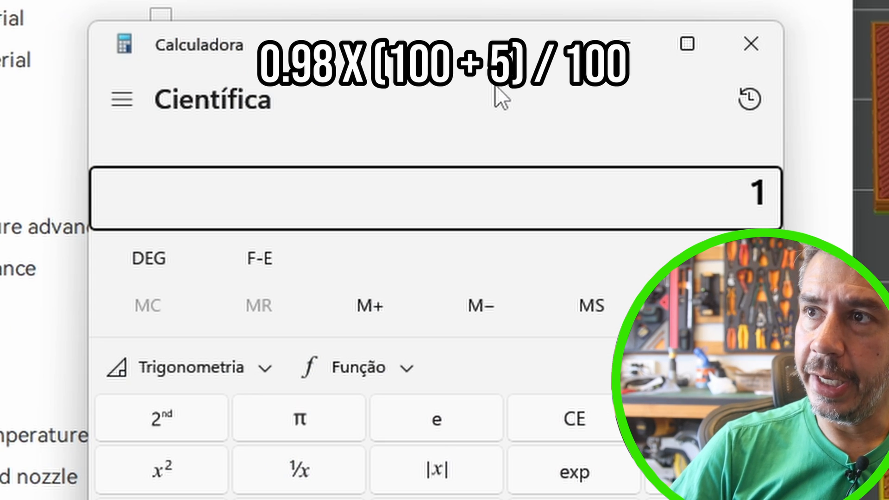
text(00 + 5)
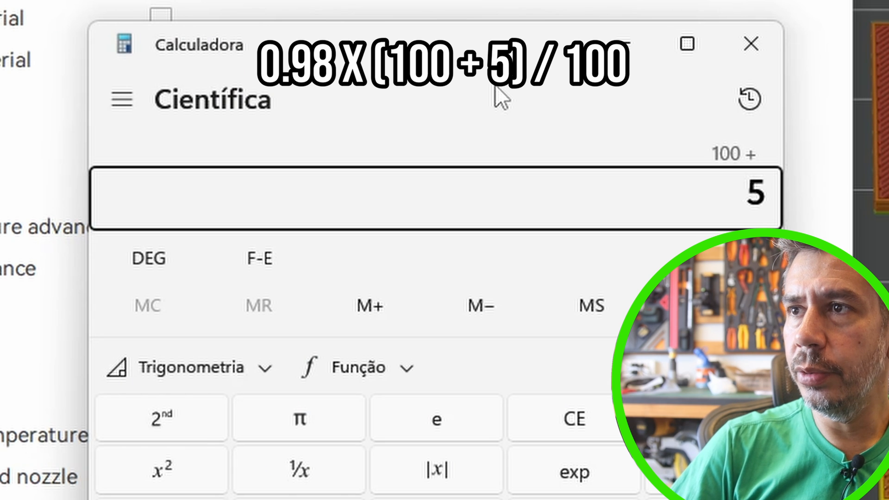
key(Return)
text(/100)
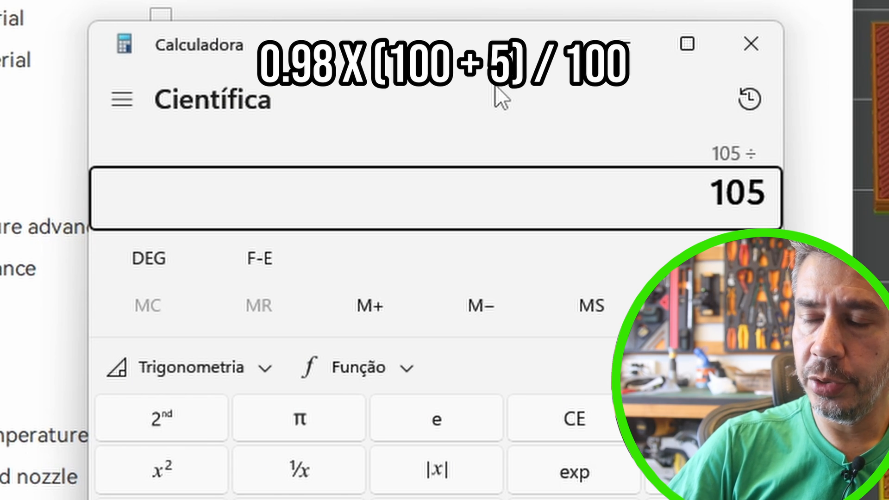
key(Return)
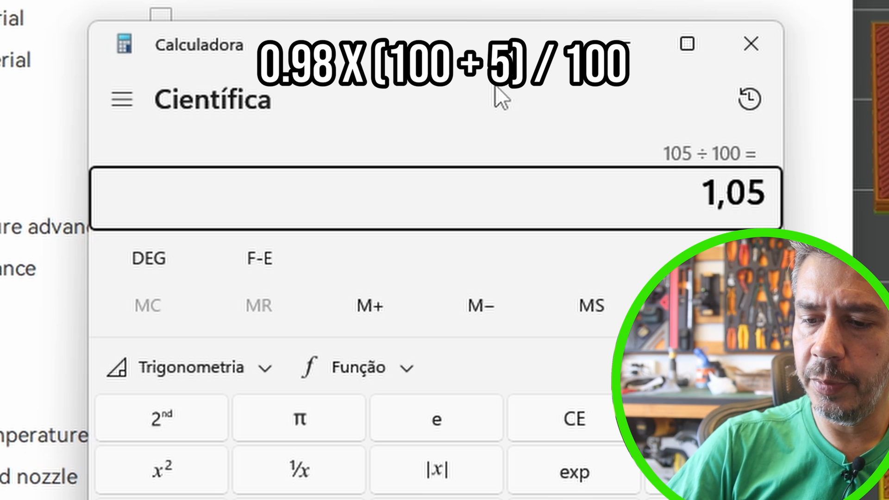
text(*0.98)
key(Return)
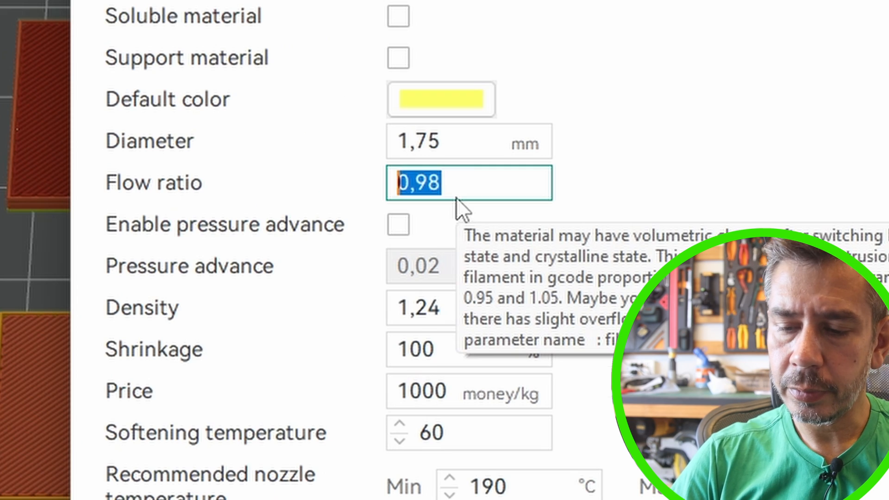
Set the filament's flow ratio to 1,029, save the PLA preset and close the filament settings
text(1,029)
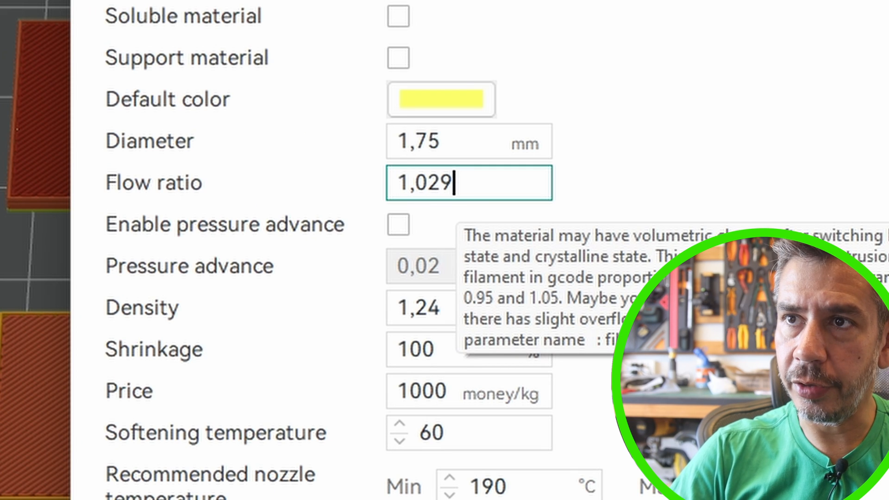
key(Return)
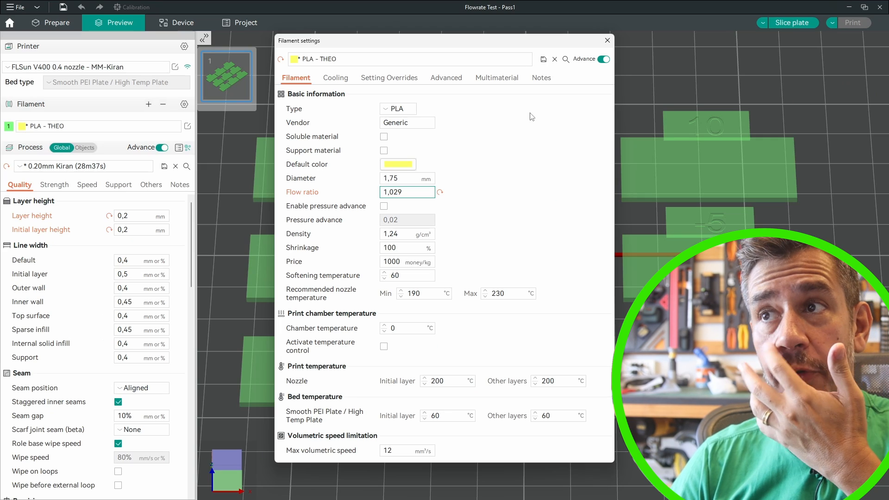
click(544, 60)
click(469, 281)
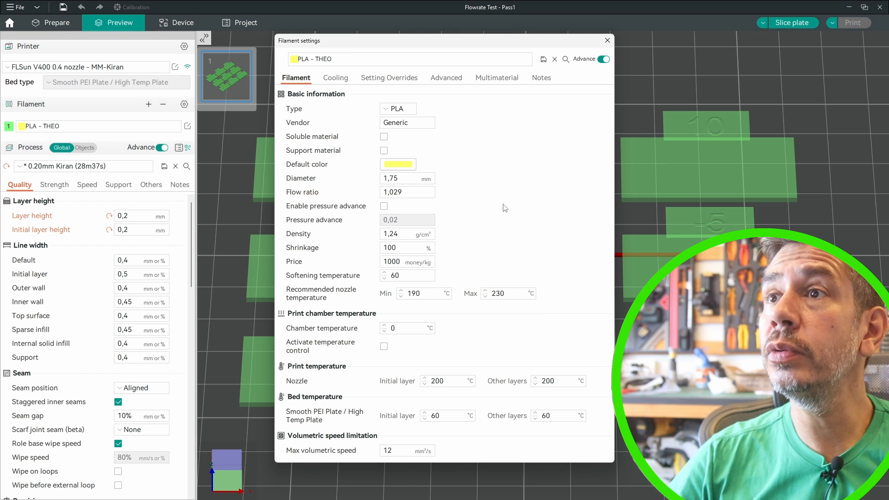
click(607, 40)
Create a new flow rate calibration project for Pass 2
click(52, 23)
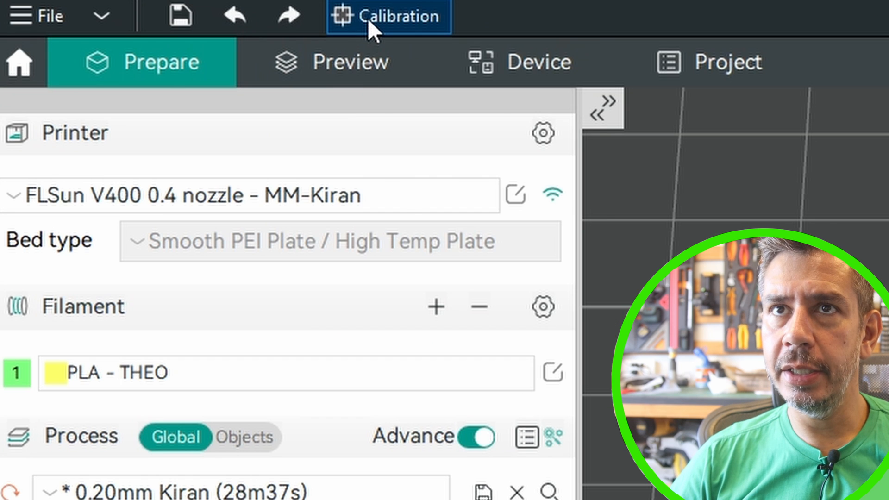
click(125, 8)
mouse_move(396, 85)
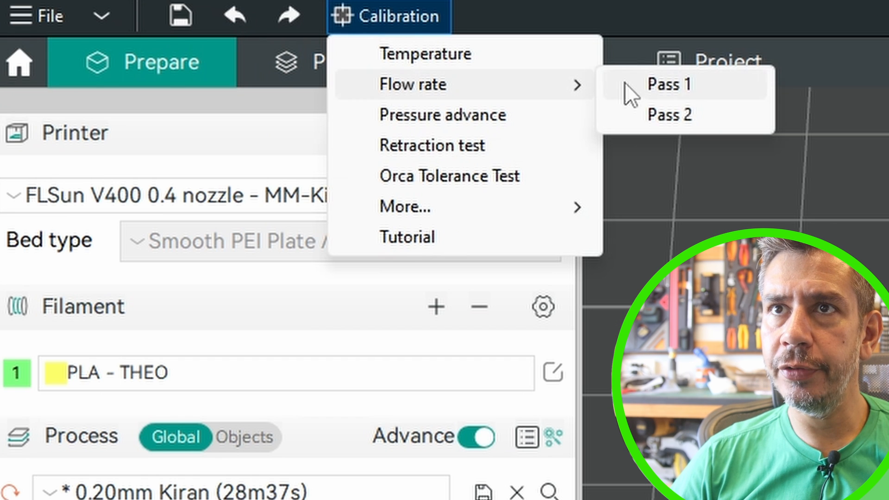
click(667, 115)
click(464, 284)
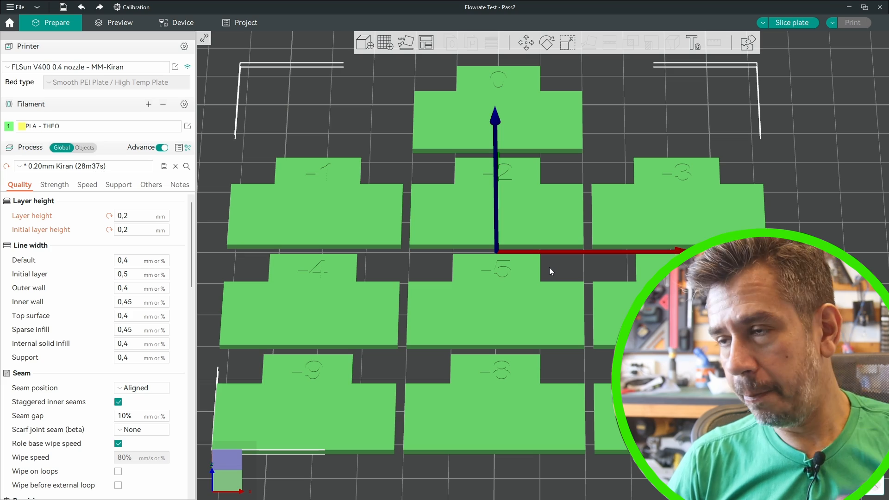
Slice the flow rate Pass 2 blocks, inspect their preview, and upload the G-code to the printer host to start the print
click(792, 22)
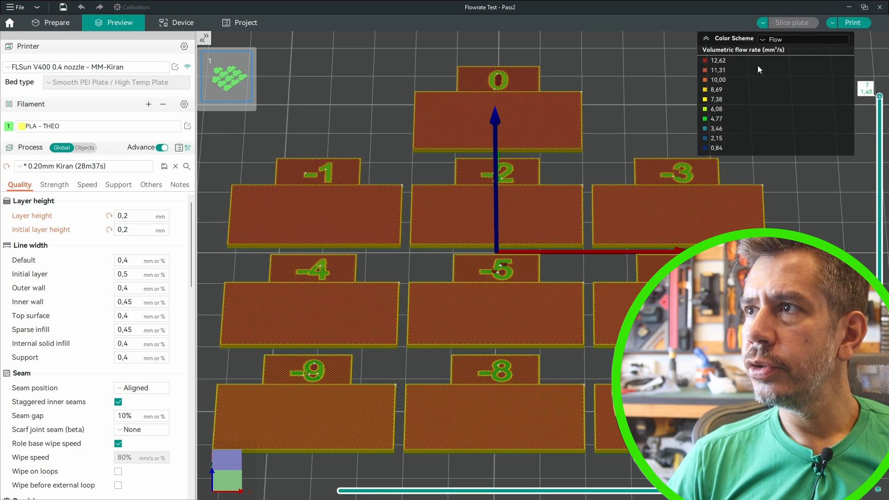
drag(558, 284, 547, 278)
scroll(512, 243, up, 3)
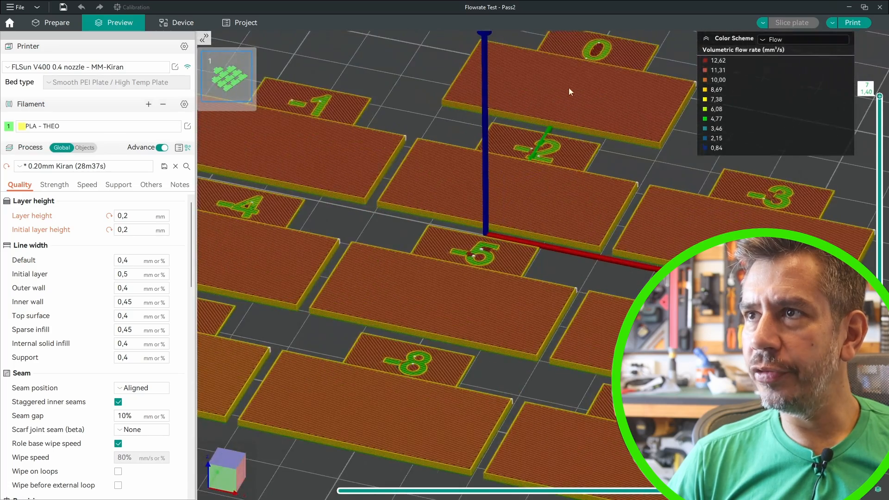
drag(577, 90, 576, 138)
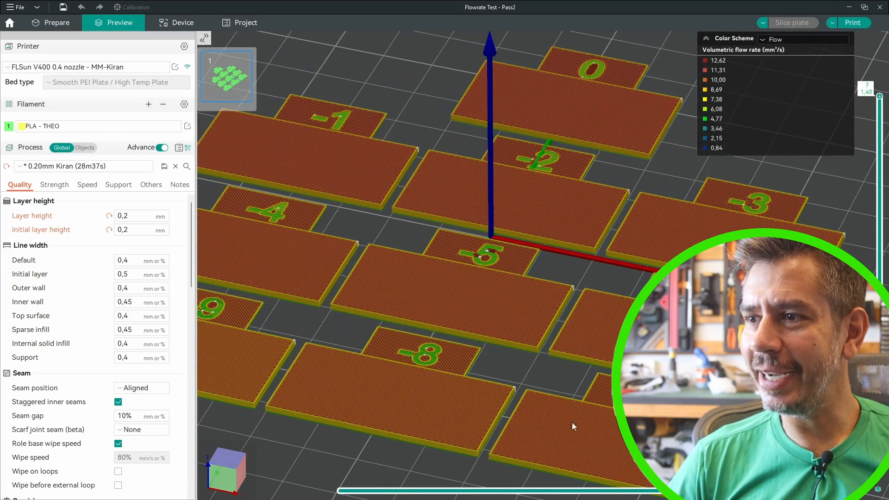
click(854, 22)
click(465, 273)
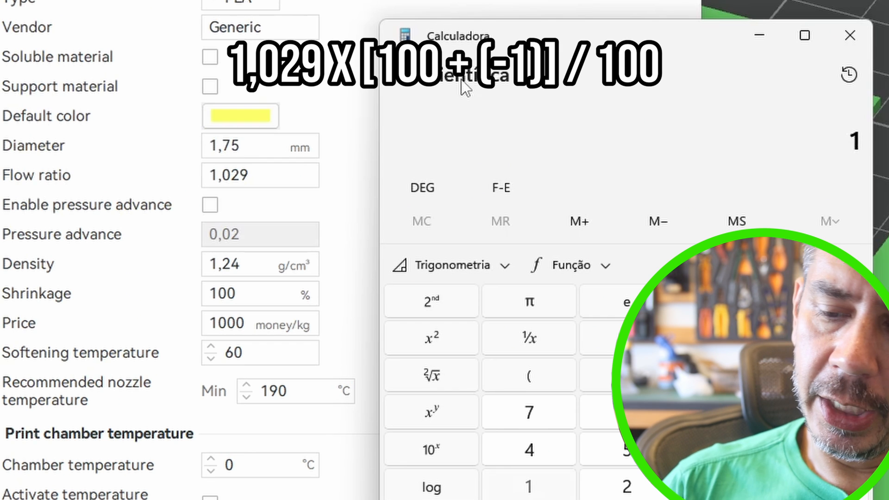
Compute the new Pass 2 flow ratio in the calculator as (100 - 1) / 100 * 1,029
text(100-1)
key(Return)
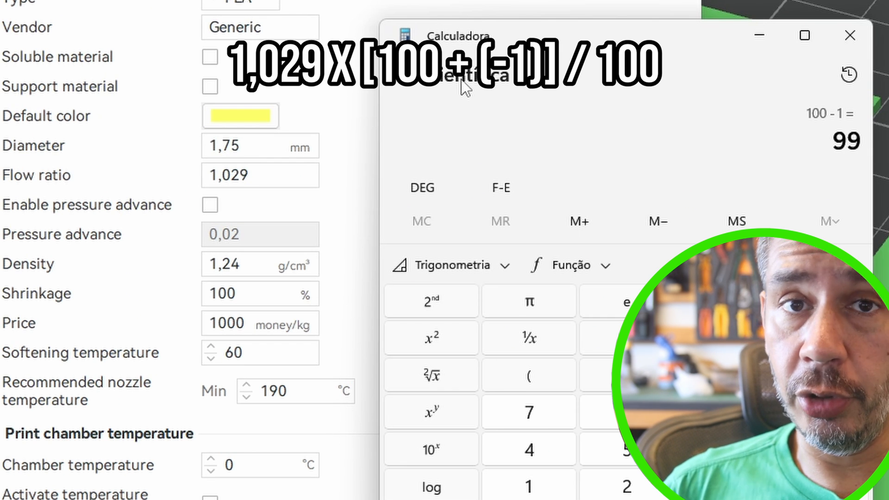
text(/100)
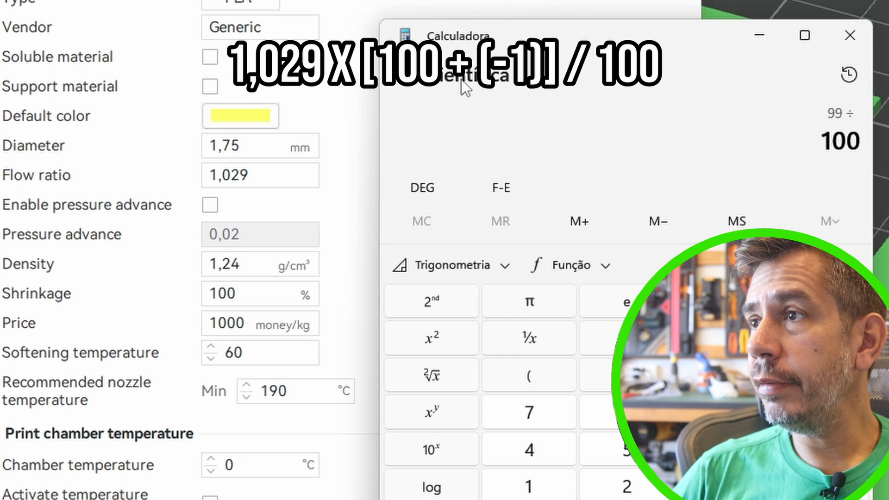
key(Return)
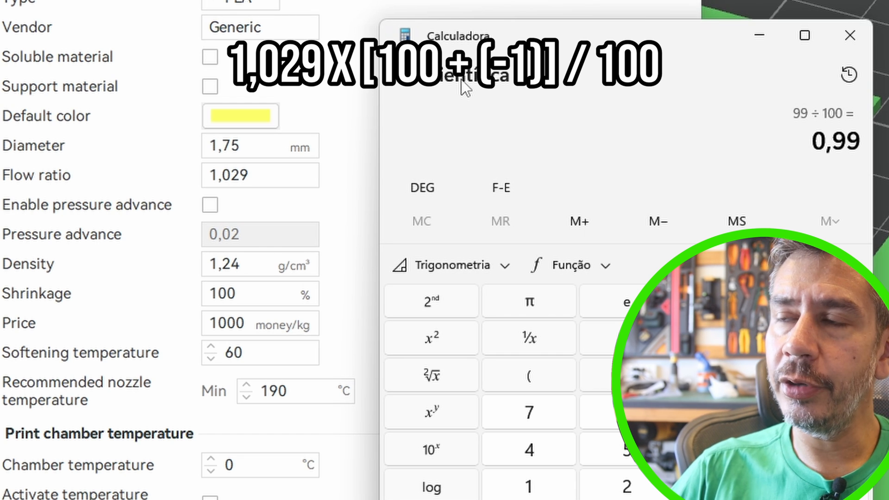
text(*1,0)
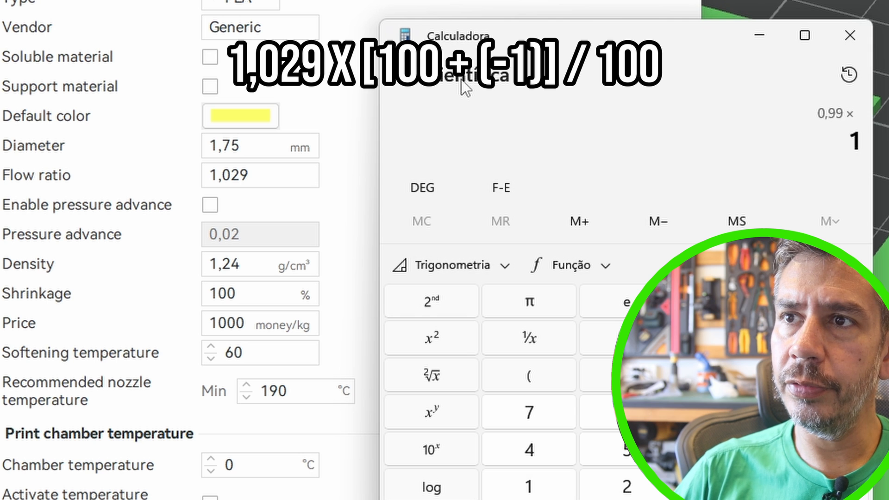
text(29)
key(Return)
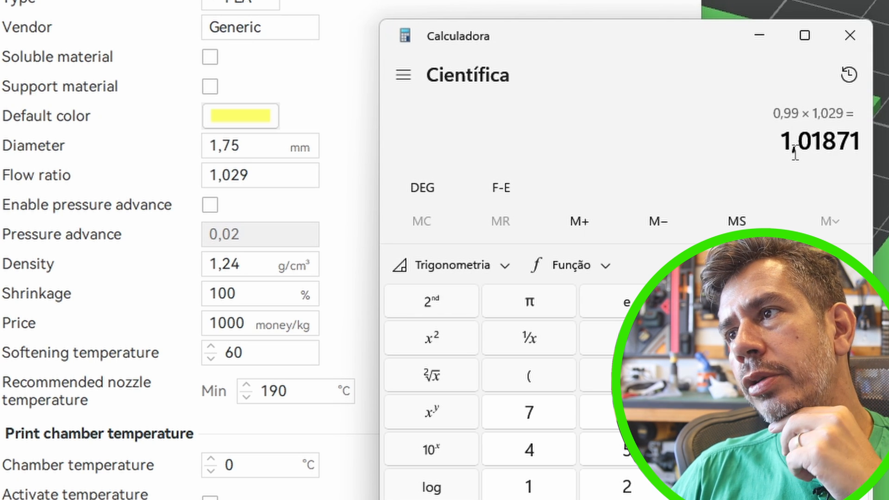
Copy the calculated result into the filament's flow ratio as 1,01871, save the PLA preset and close the filament settings
drag(790, 153, 874, 153)
right_click(837, 141)
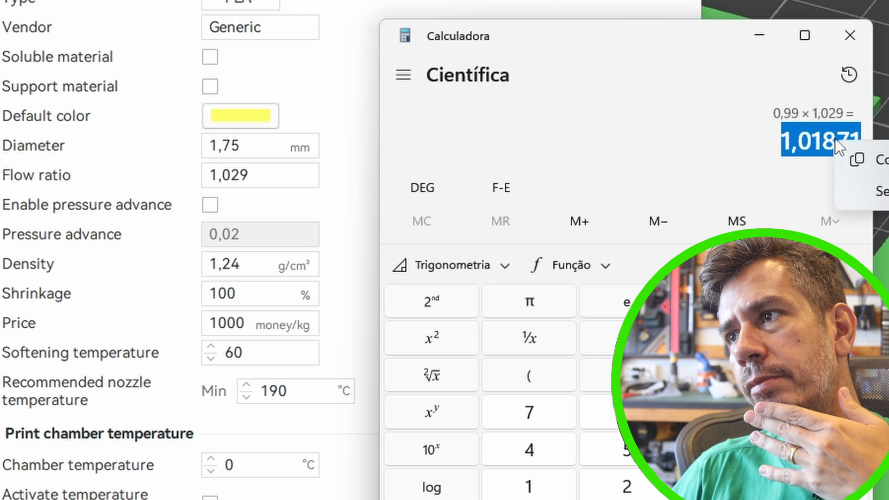
click(874, 171)
click(254, 181)
drag(254, 180, 167, 167)
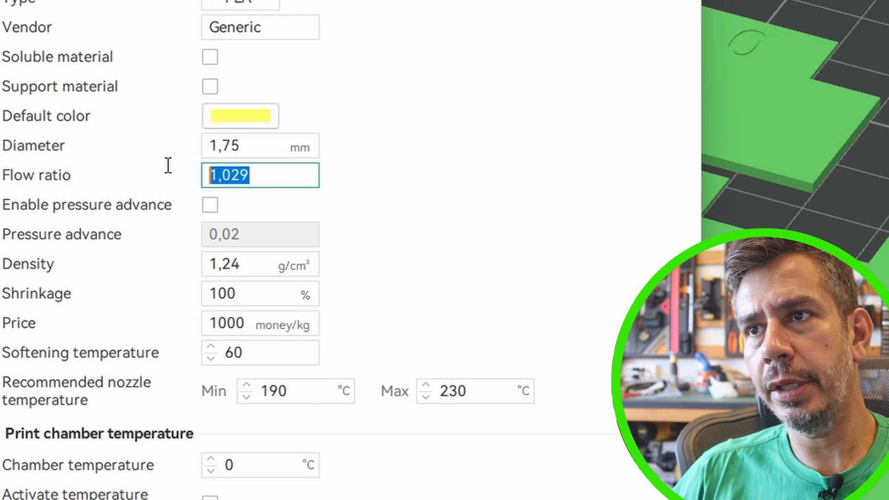
key(ctrl+v)
click(368, 173)
key(ctrl+s)
key(Return)
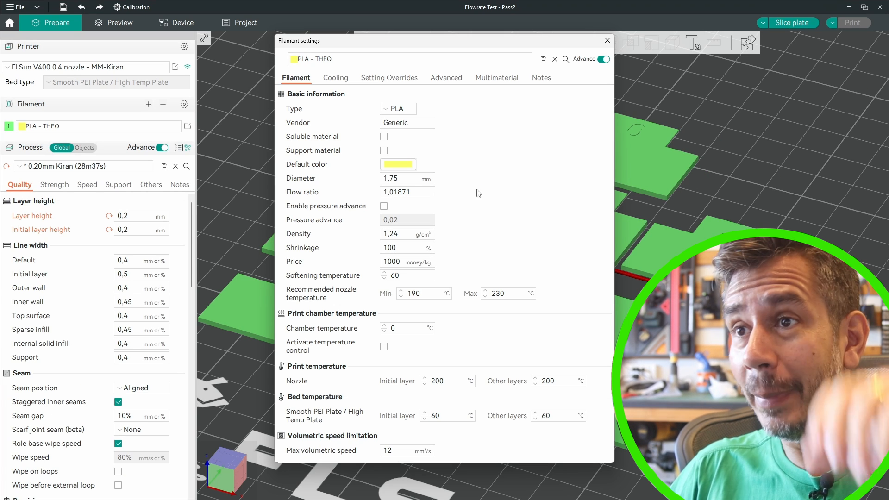
click(607, 40)
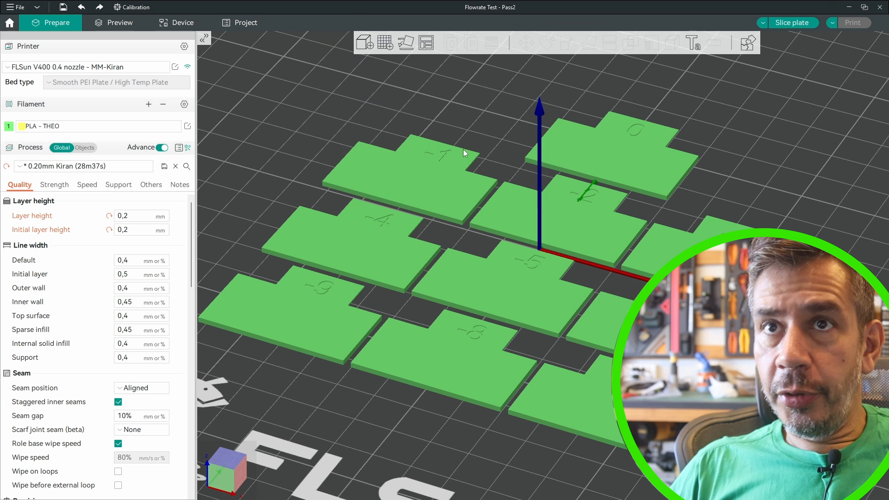
Create a pressure advance calibration for a DDE extruder with the PA Pattern method, from 0 to 0,08 in 0,005 steps, and slice it
click(138, 7)
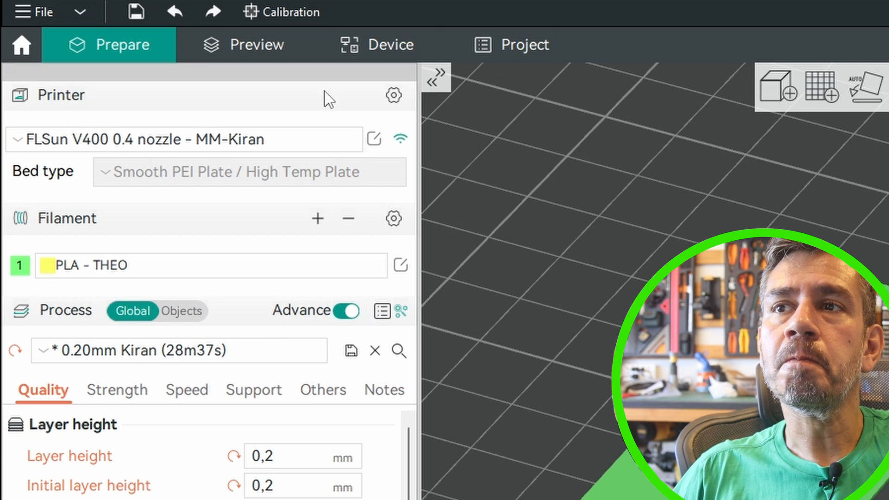
click(283, 11)
click(301, 83)
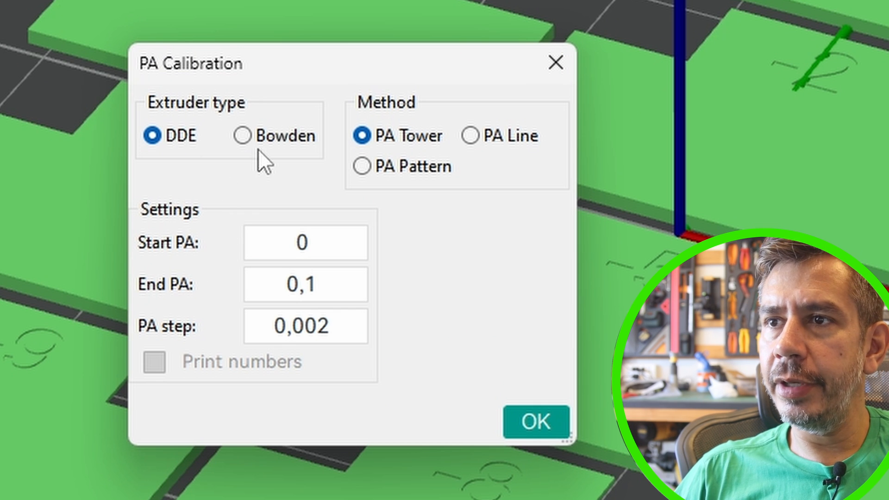
click(242, 135)
click(166, 147)
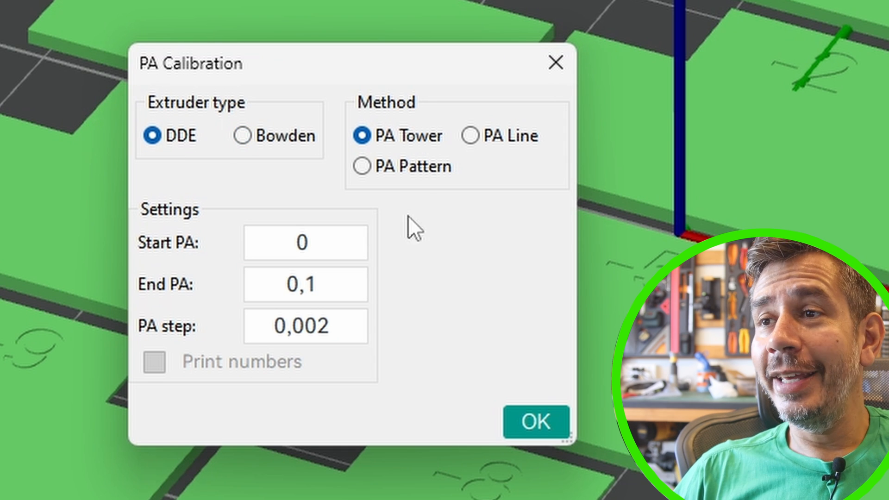
click(383, 164)
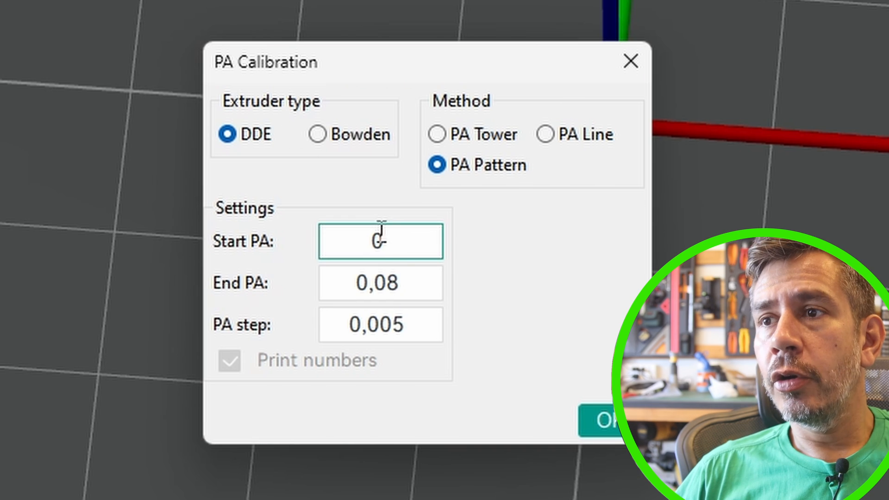
click(409, 285)
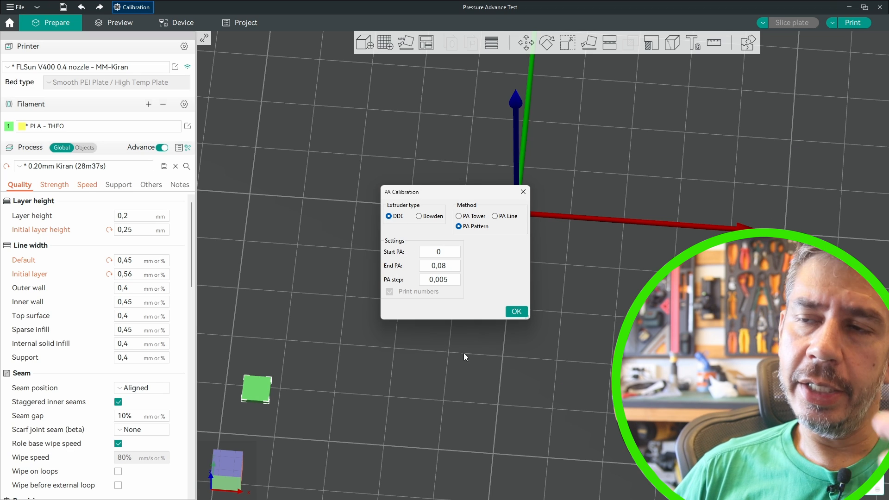
click(516, 312)
drag(479, 310, 475, 317)
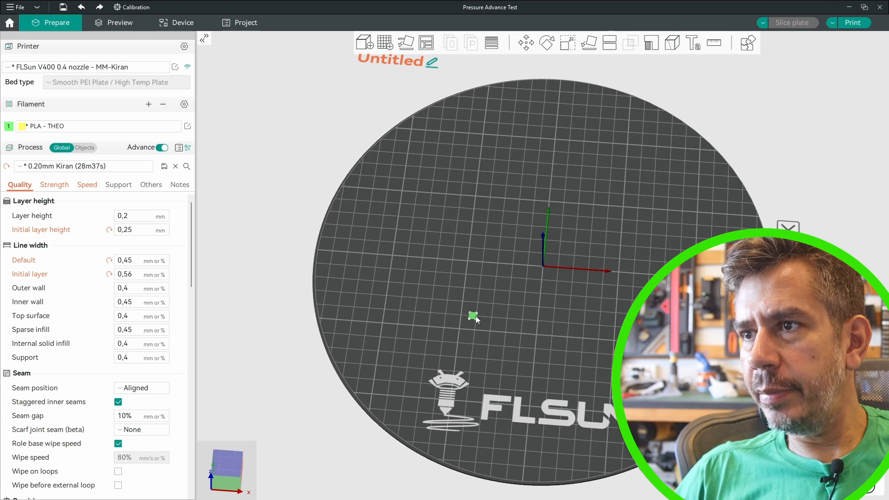
click(797, 23)
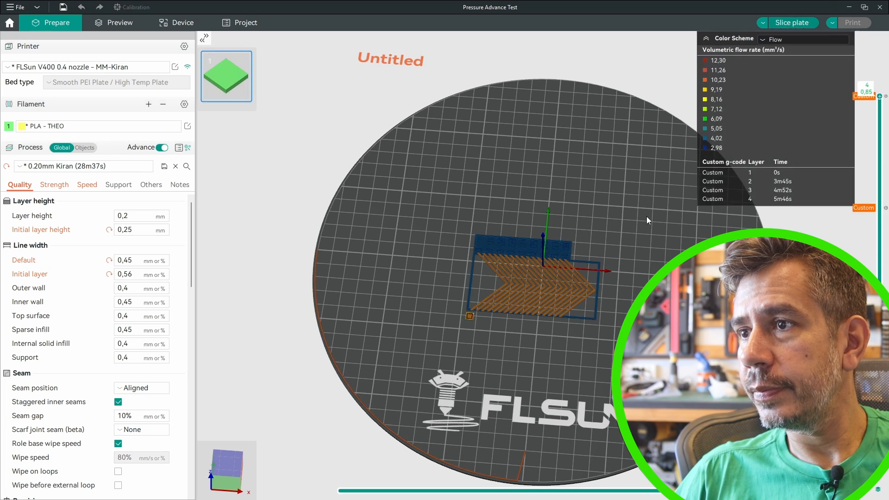
Examine the chevron line corners and the numbered strip in the sliced pressure advance pattern's preview
scroll(430, 263, up, 4)
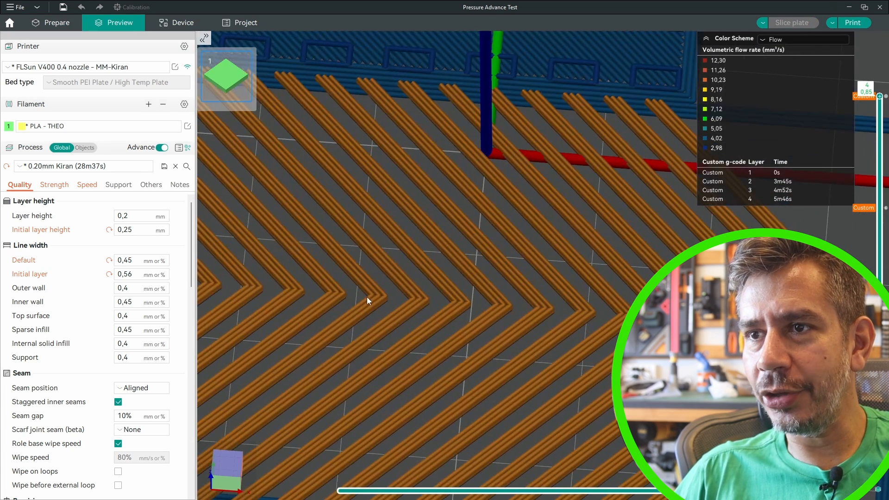
scroll(536, 299, down, 6)
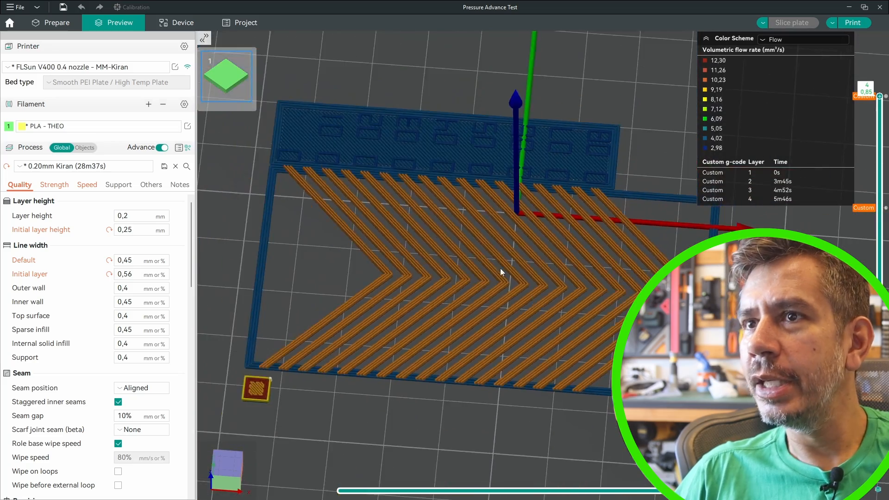
drag(501, 272, 332, 307)
scroll(391, 212, up, 1)
right_drag(388, 227, 319, 329)
right_drag(608, 193, 521, 41)
right_drag(369, 241, 407, 250)
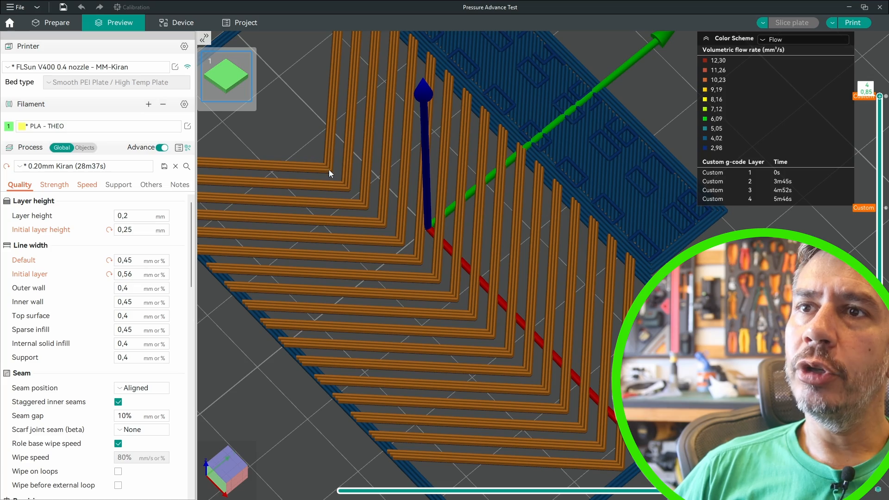
drag(332, 165, 464, 248)
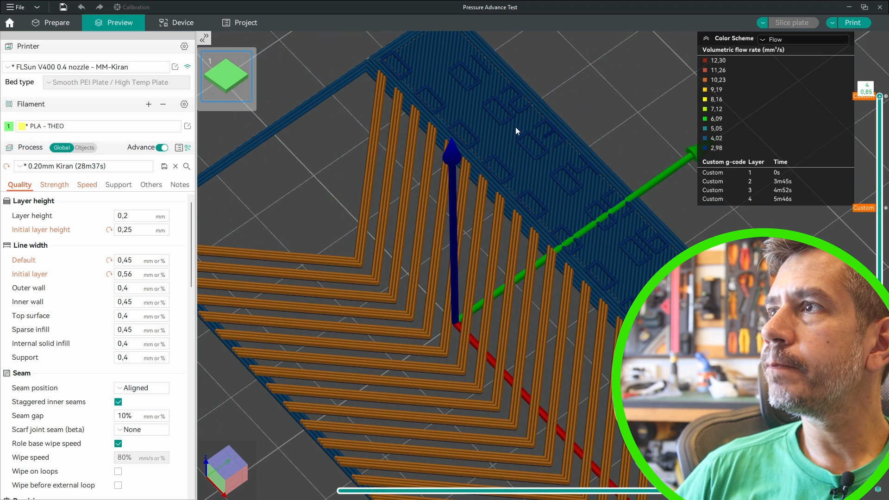
drag(516, 127, 602, 92)
Upload the pressure advance pattern's G-code to the printer host and start the print
click(853, 22)
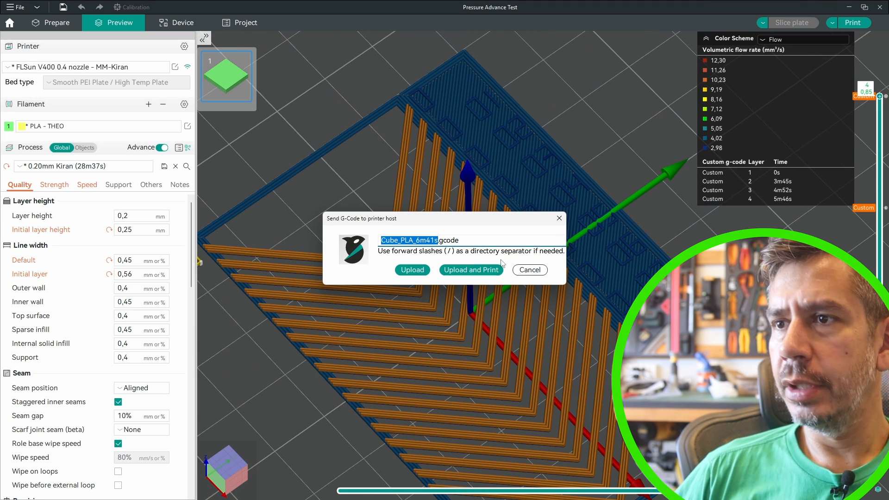
click(473, 271)
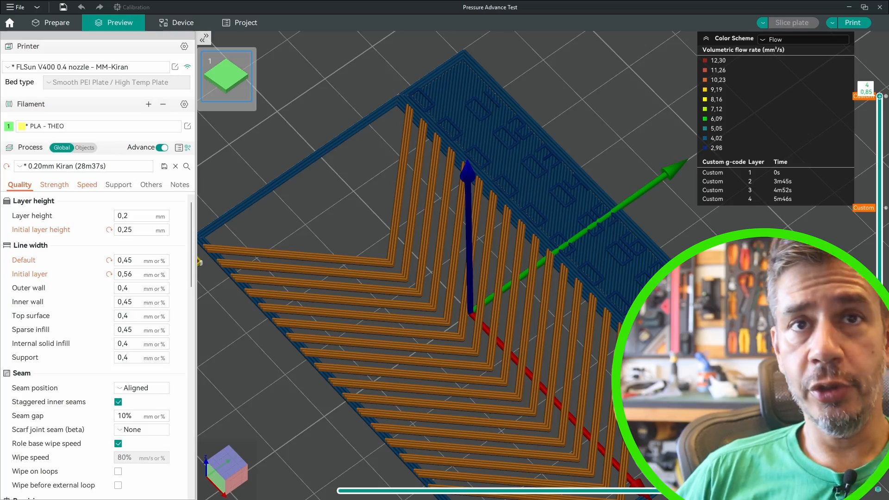
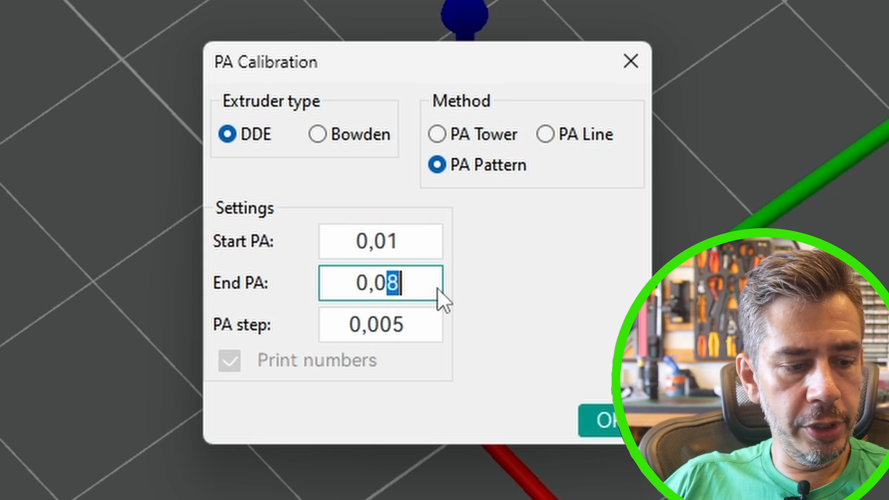
Generate a finer PA Pattern test from 0,01 to 0,02 in 0,001 steps and inspect its sliced preview
text(2)
click(400, 333)
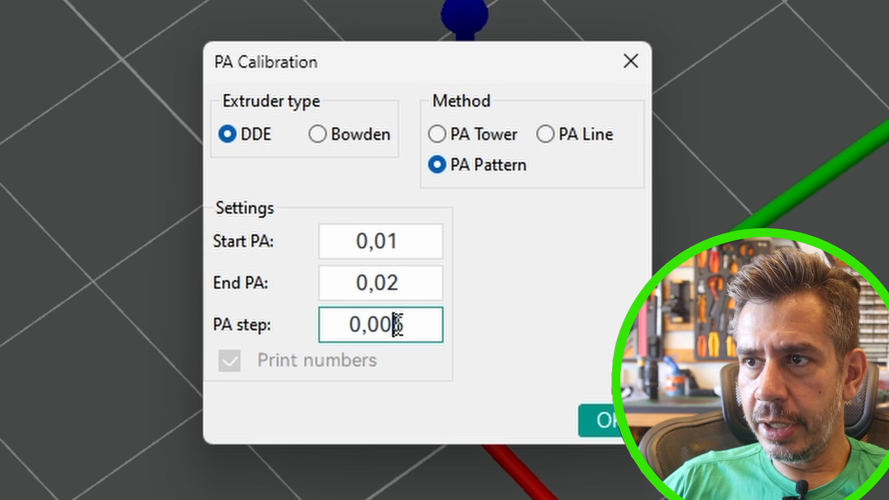
drag(398, 324, 437, 336)
text(1)
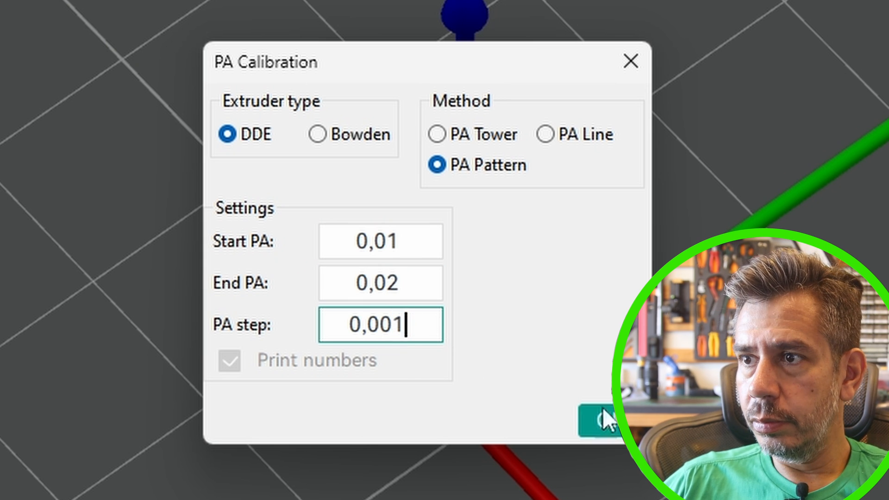
click(601, 420)
click(579, 343)
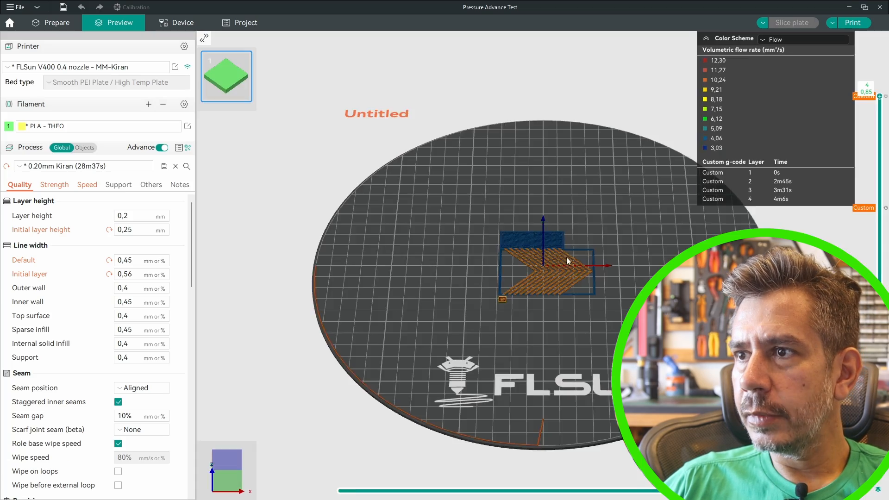
scroll(566, 258, up, 10)
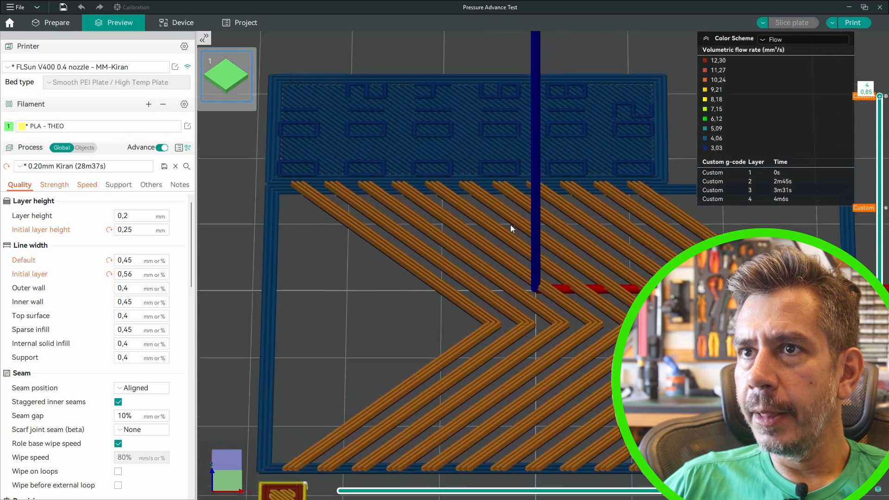
right_drag(512, 221, 504, 239)
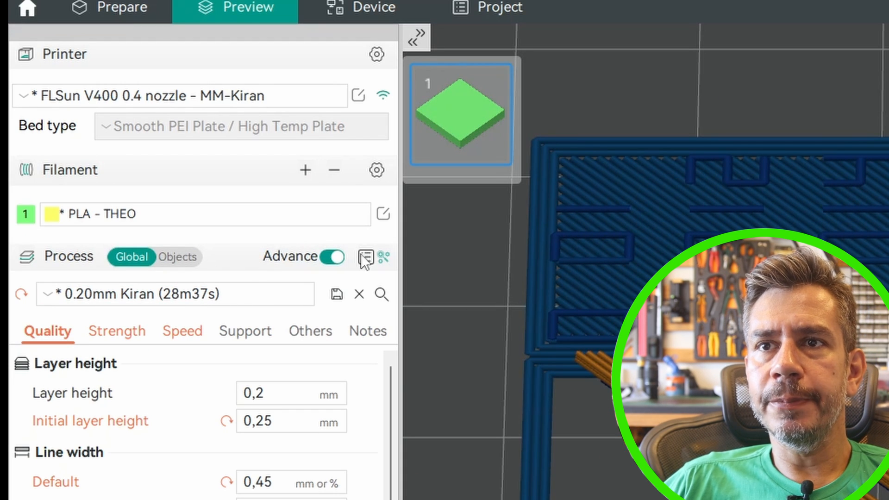
Enable pressure advance for the PLA filament with a value of 0,015, save the preset and close the filament settings
click(383, 214)
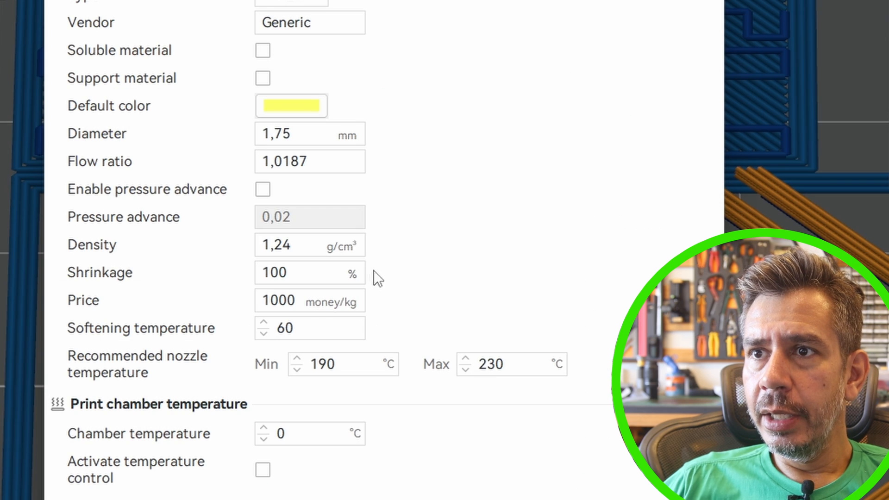
click(262, 187)
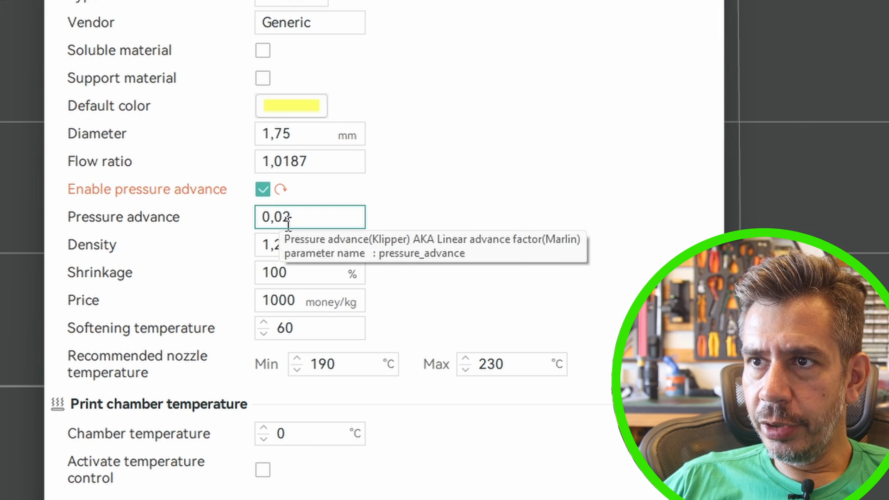
drag(287, 217, 335, 220)
text(15)
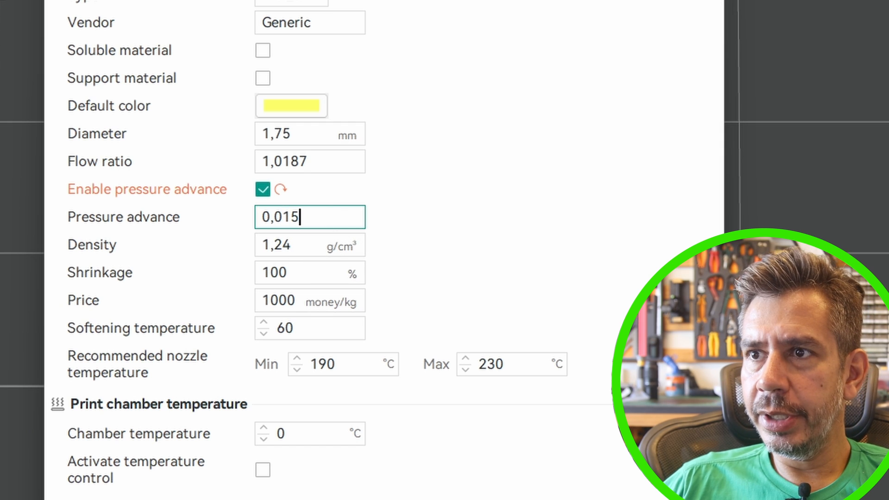
click(516, 193)
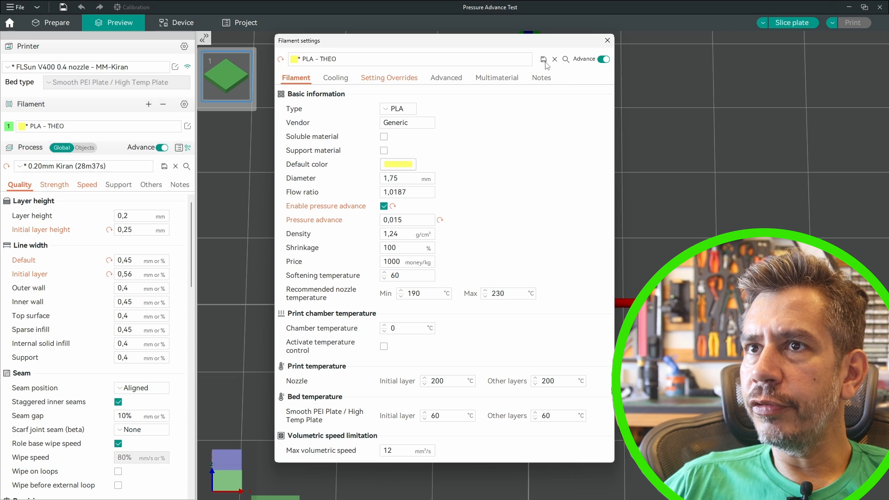
click(543, 59)
click(469, 282)
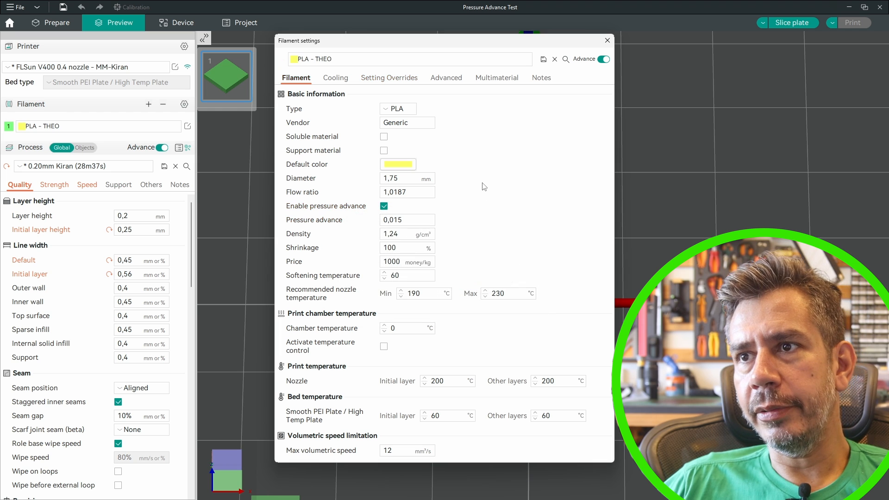
click(607, 41)
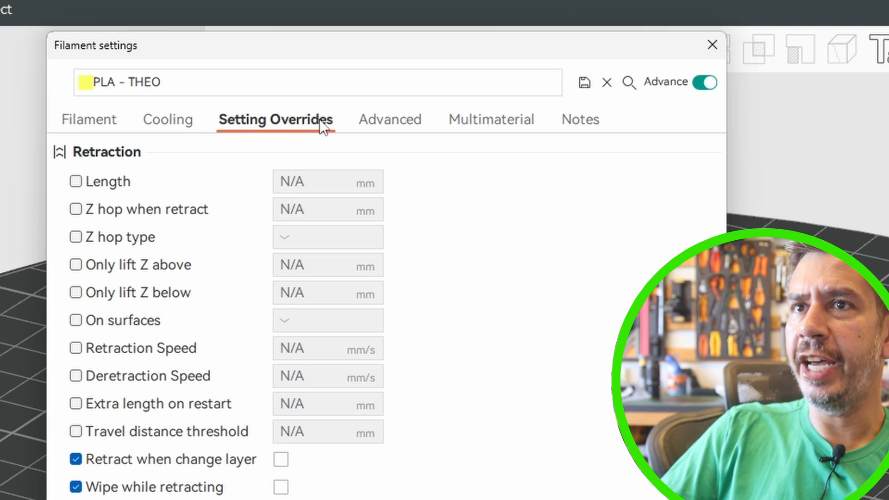
Try the retraction Length override in the PLA filament's setting overrides, switch it back off and close the filament settings
click(76, 181)
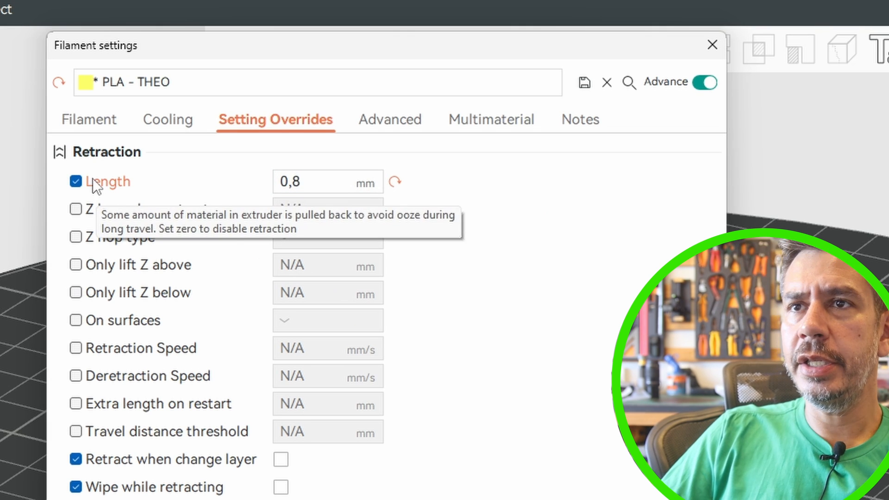
click(76, 182)
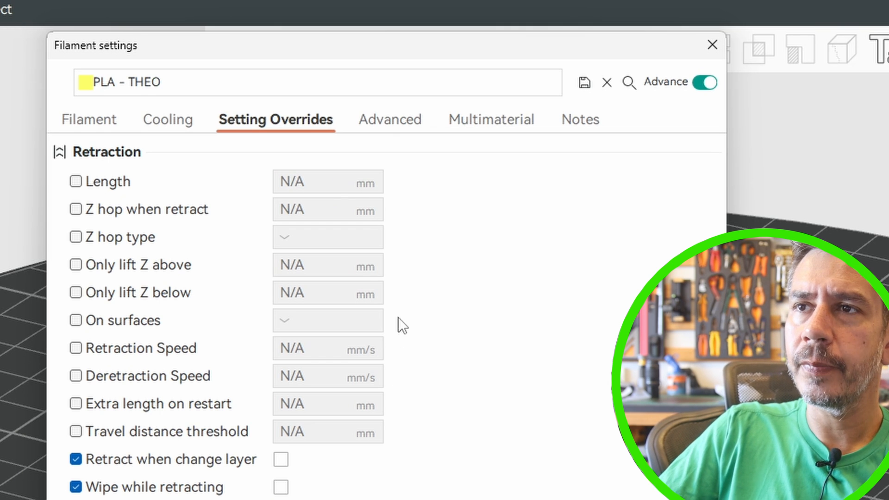
click(711, 48)
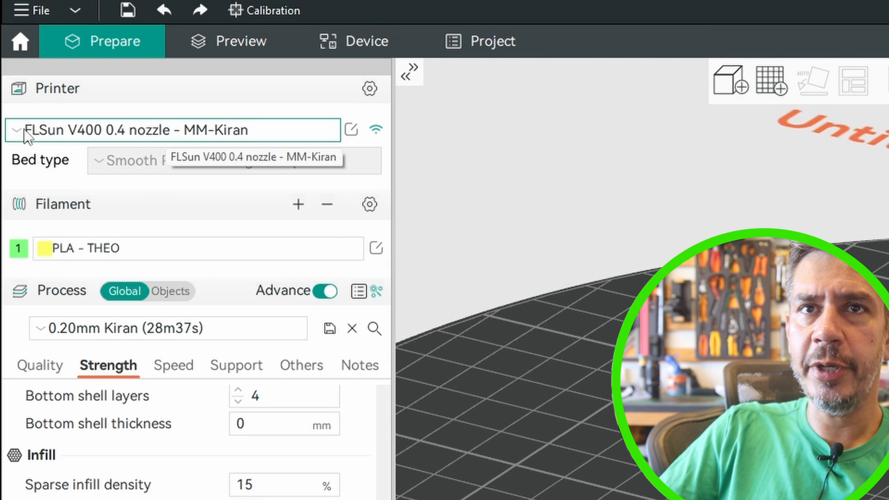
Check the extruder's retraction length in the printer settings and close them without changes
click(352, 130)
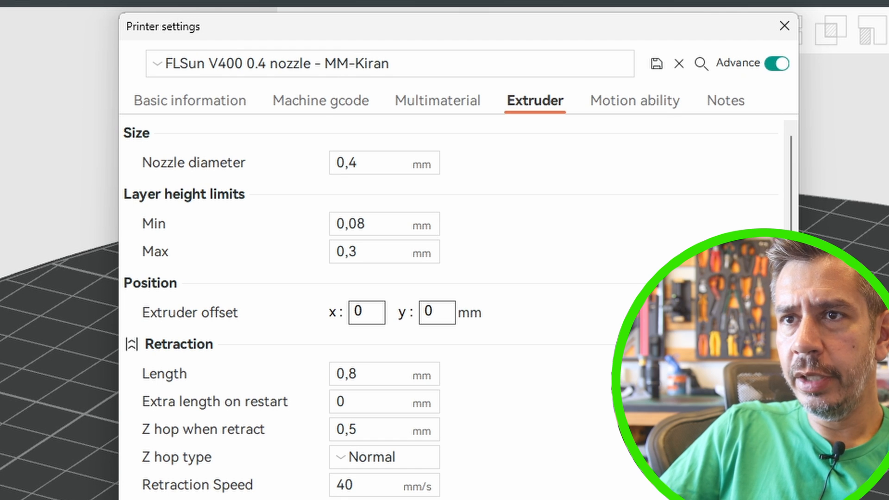
click(374, 376)
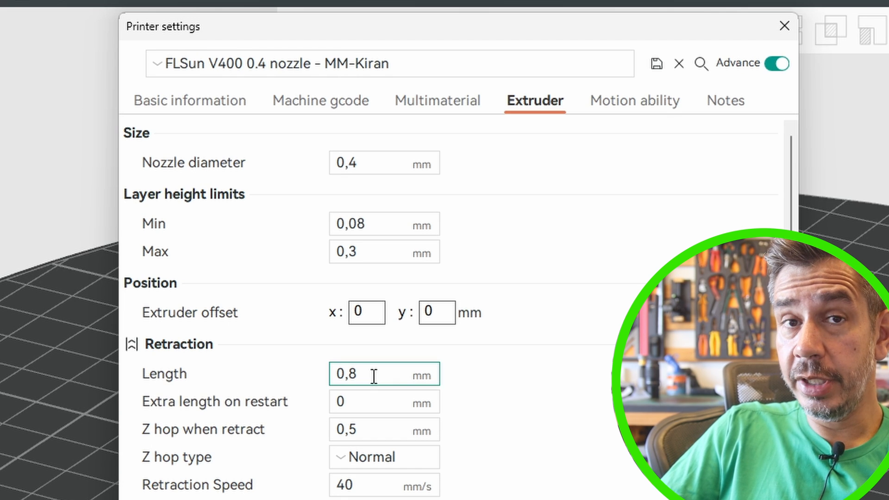
click(785, 26)
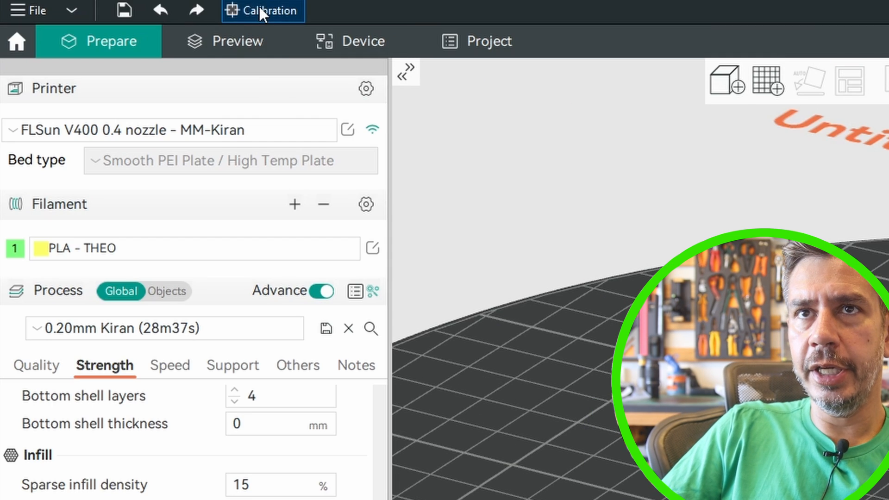
Generate a retraction test from 0 to 3 mm retraction length with a step of 0,2
click(260, 10)
click(288, 96)
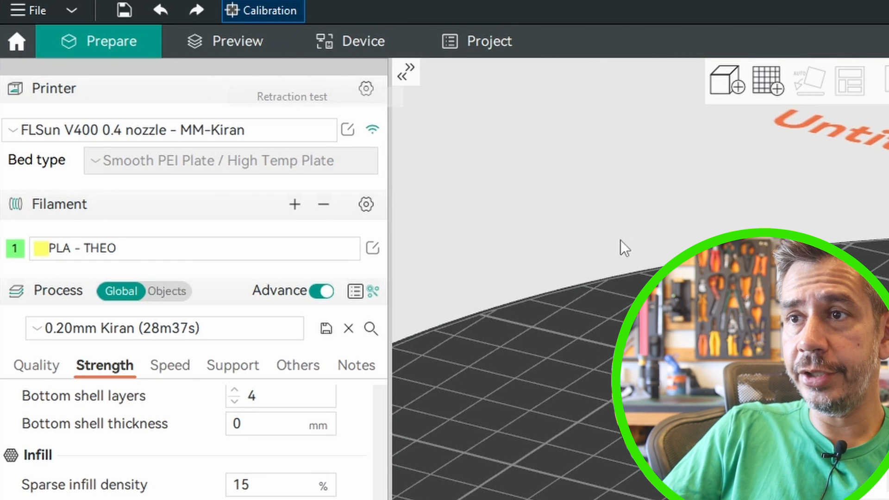
click(476, 230)
click(474, 188)
click(476, 227)
drag(476, 228, 524, 230)
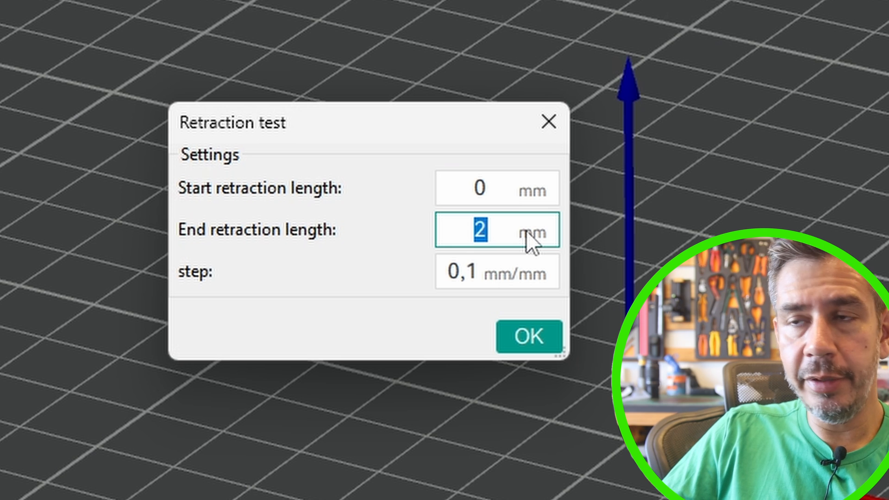
text(3)
click(458, 272)
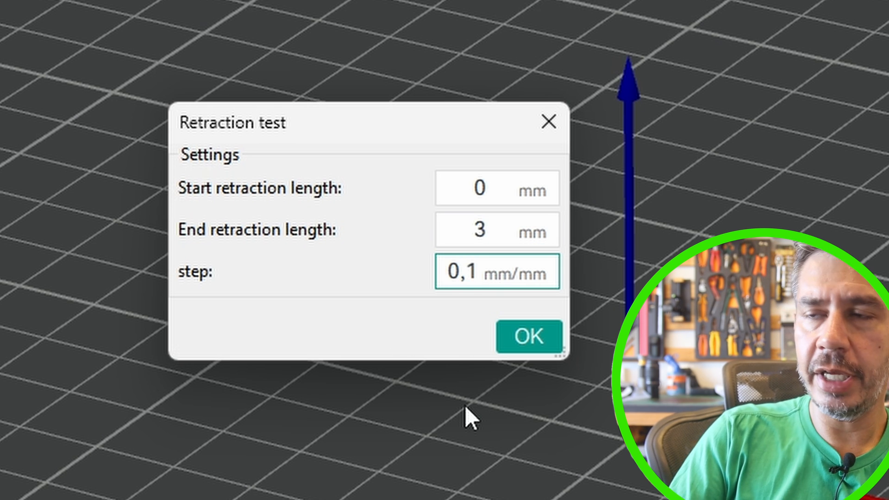
key(BackSpace)
text(2)
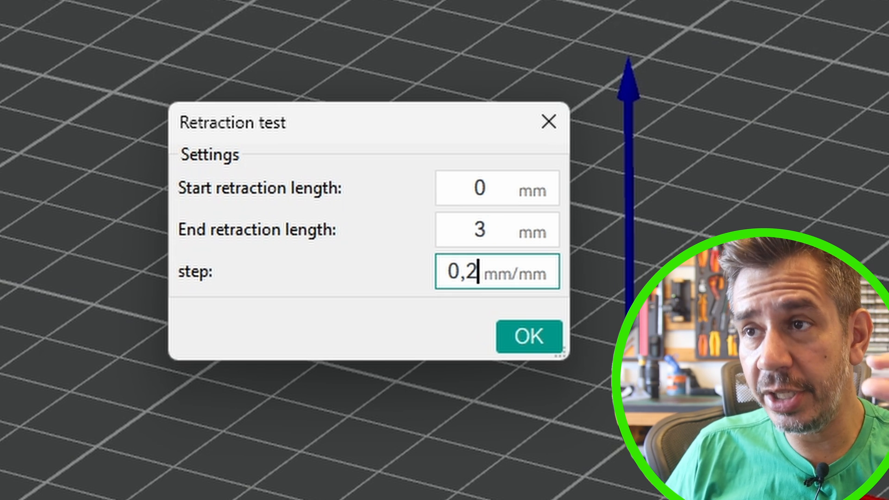
click(537, 347)
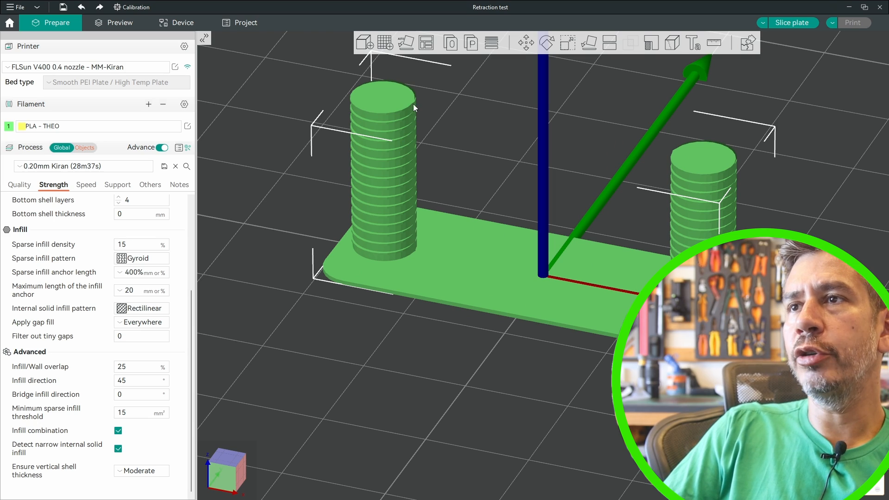
Slice the retraction test's two towers and send the G-code to the printer
click(498, 109)
scroll(435, 196, down, 11)
right_drag(594, 200, 498, 250)
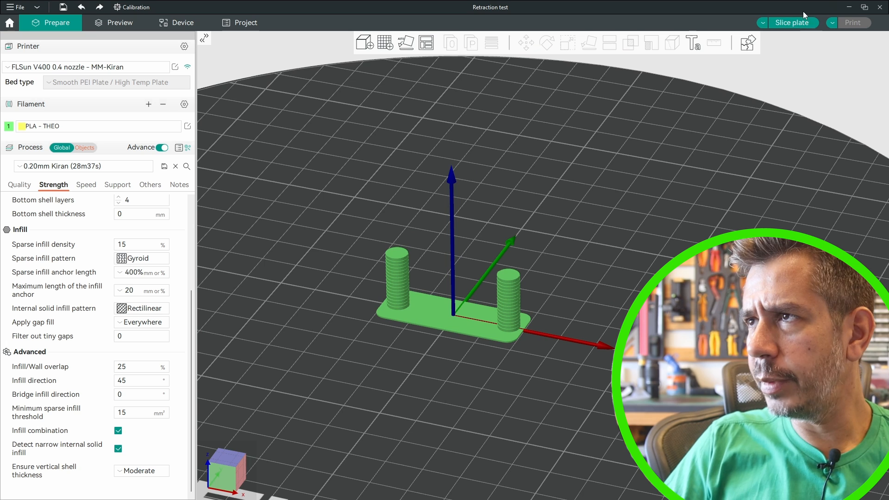
click(791, 23)
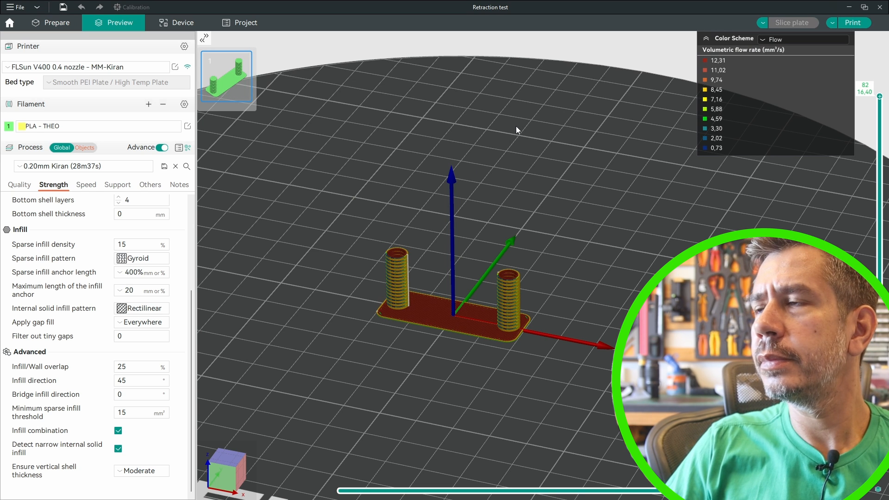
click(852, 23)
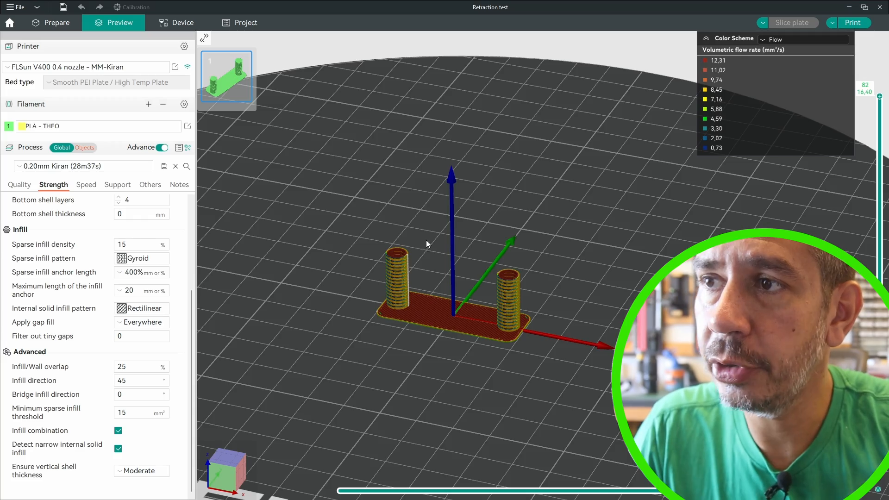
drag(426, 240, 331, 235)
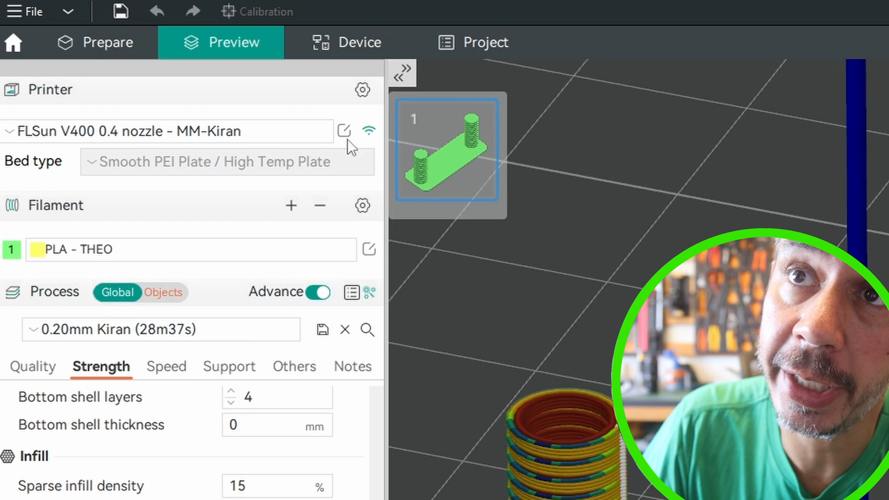
Set the extruder's retraction length to 2,5 mm in the printer settings and save the printer preset
click(175, 67)
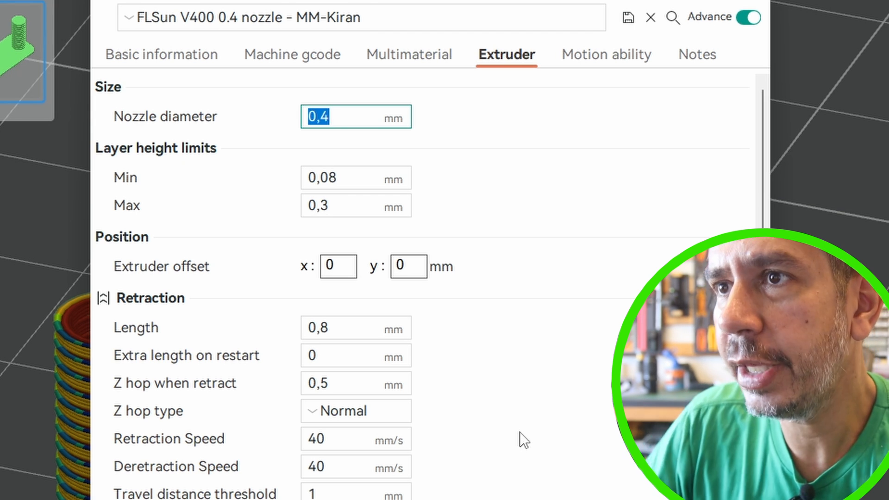
click(338, 329)
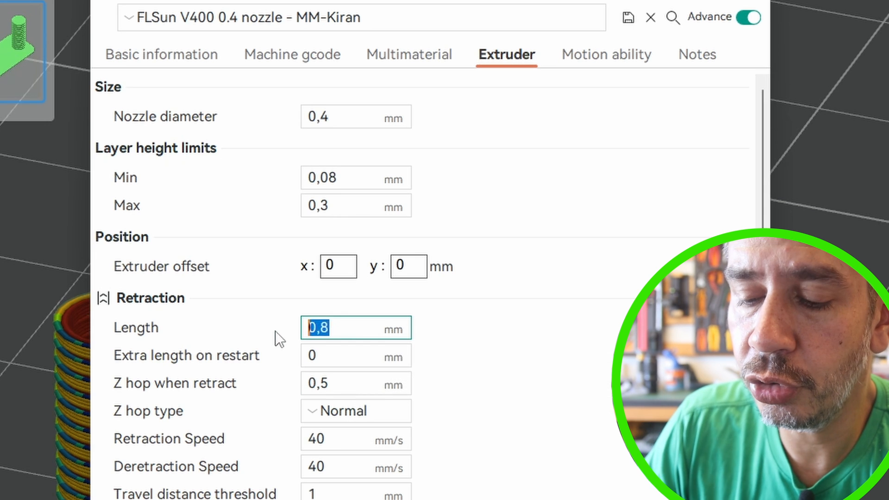
text(2,5)
key(Return)
click(629, 18)
click(471, 465)
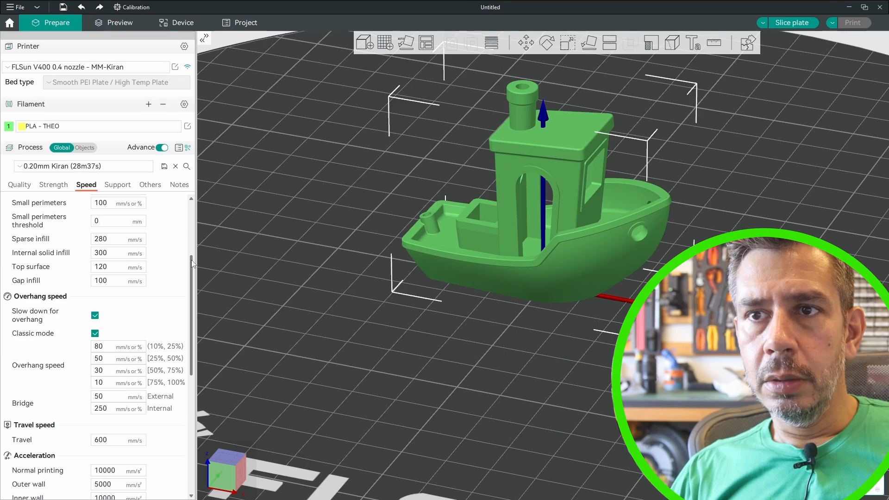
Disable Classic mode in the process's overhang speed settings and slice the boat model
drag(190, 260, 196, 352)
drag(197, 352, 196, 367)
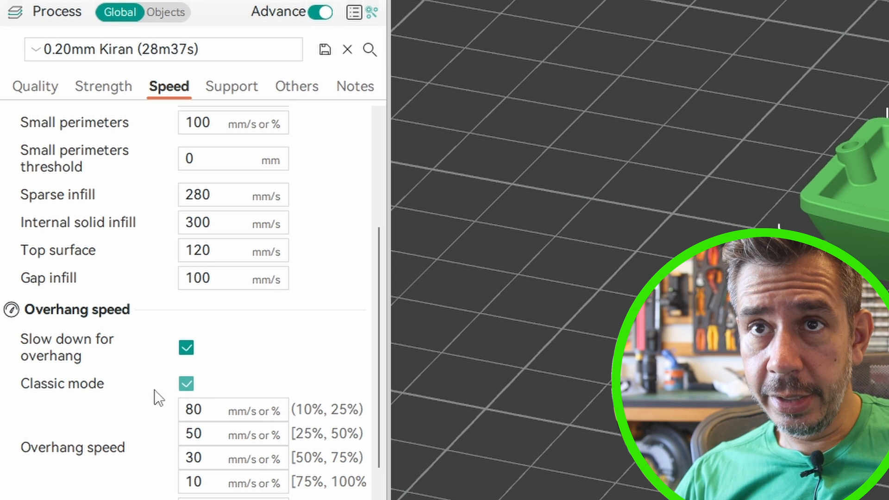
click(186, 384)
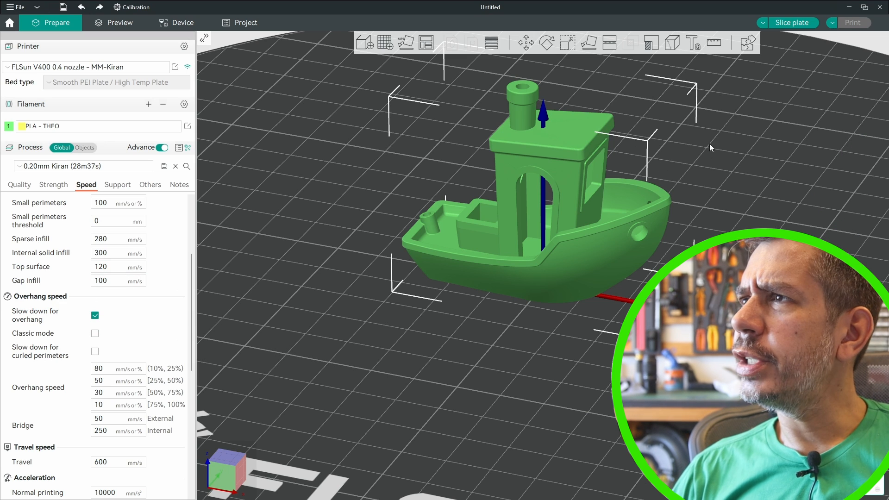
click(792, 22)
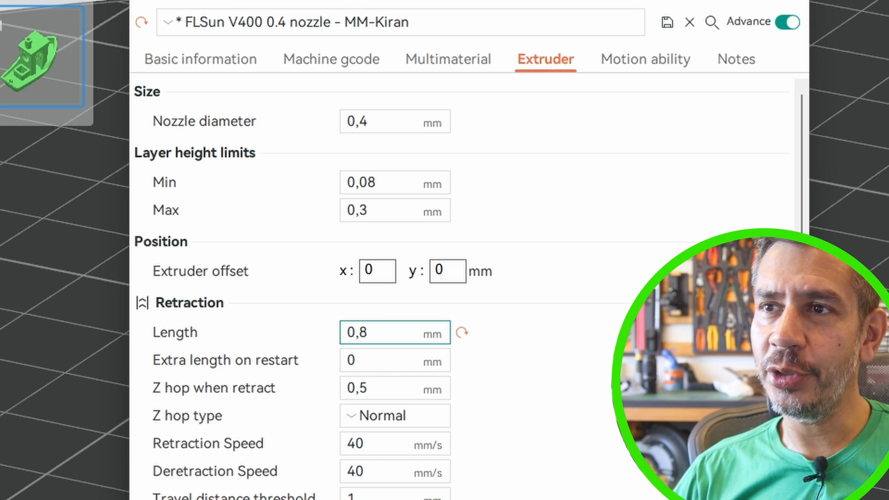
Set the extruder's retraction length to 1,5 mm in the printer settings
drag(374, 333, 305, 326)
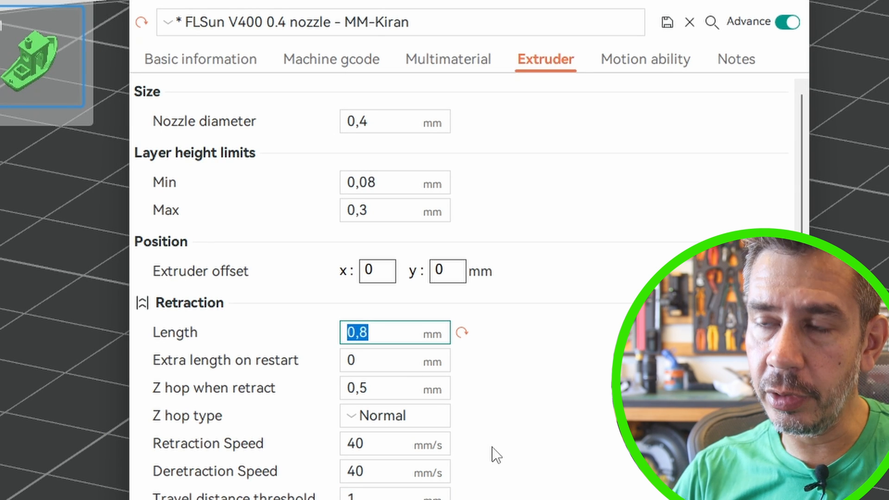
text(1,5)
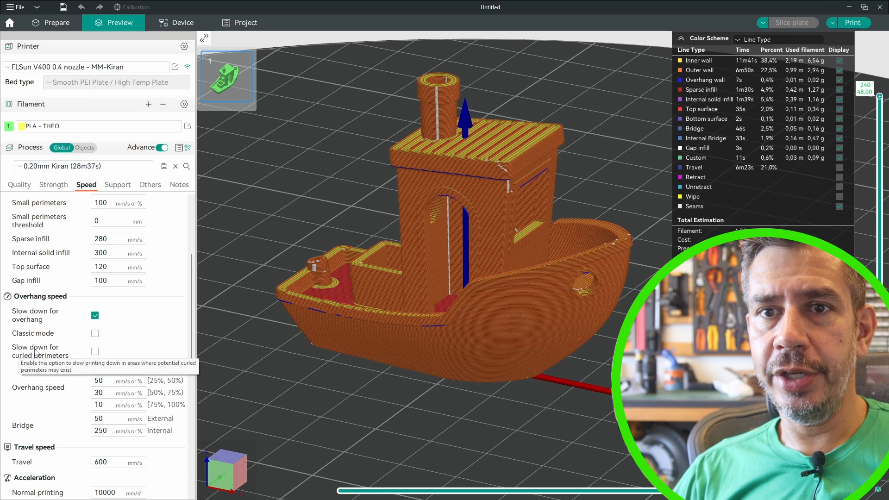
Try Slow down for curled perimeters on the boat, switch it back off and open the G-code upload to the printer
click(95, 352)
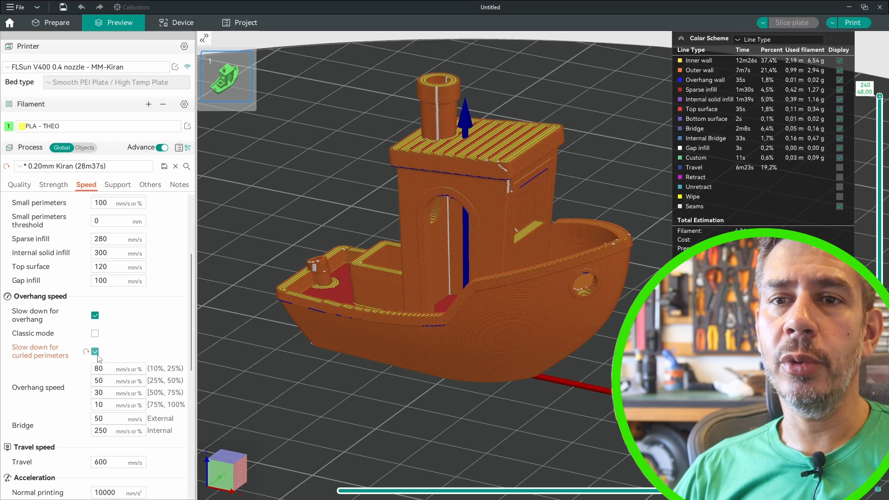
click(96, 352)
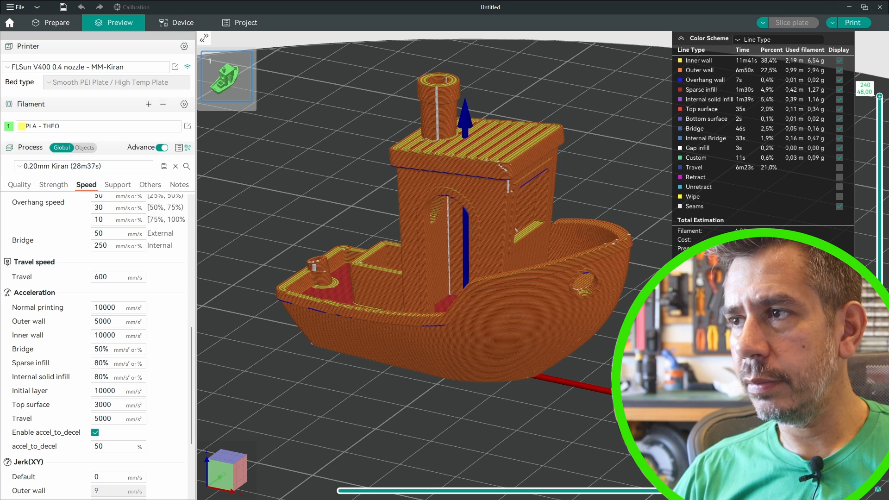
scroll(195, 192, up, 10)
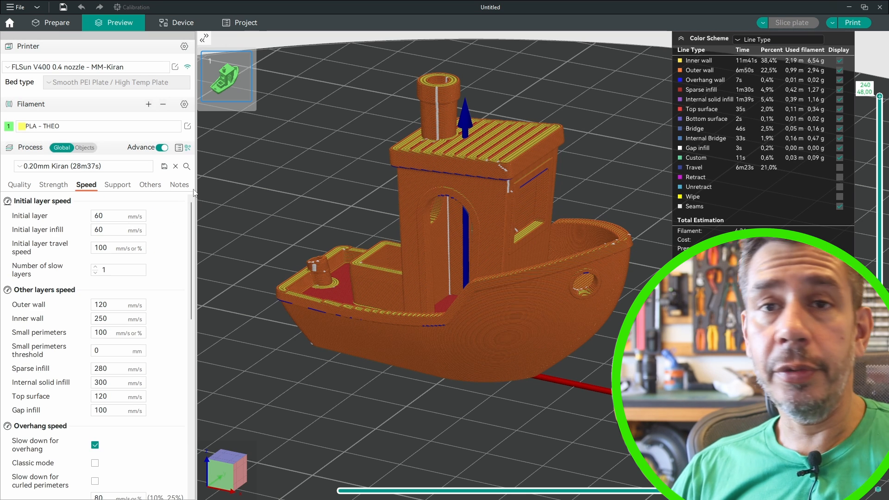
click(854, 23)
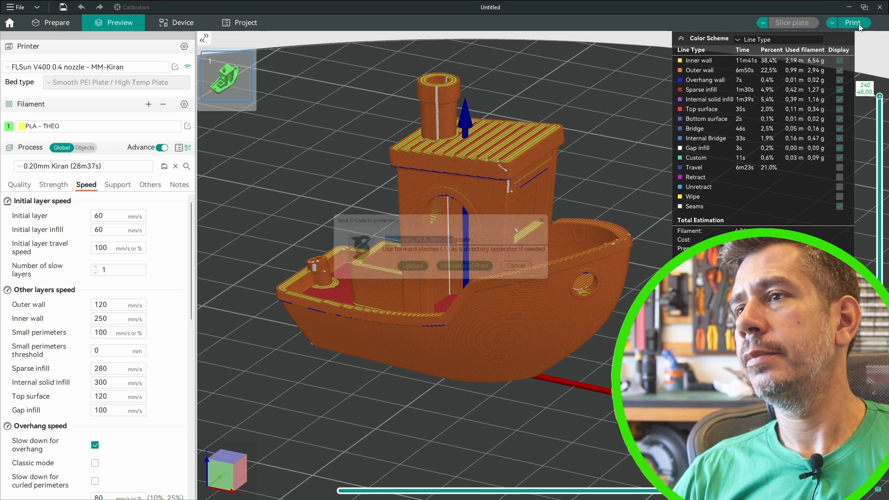
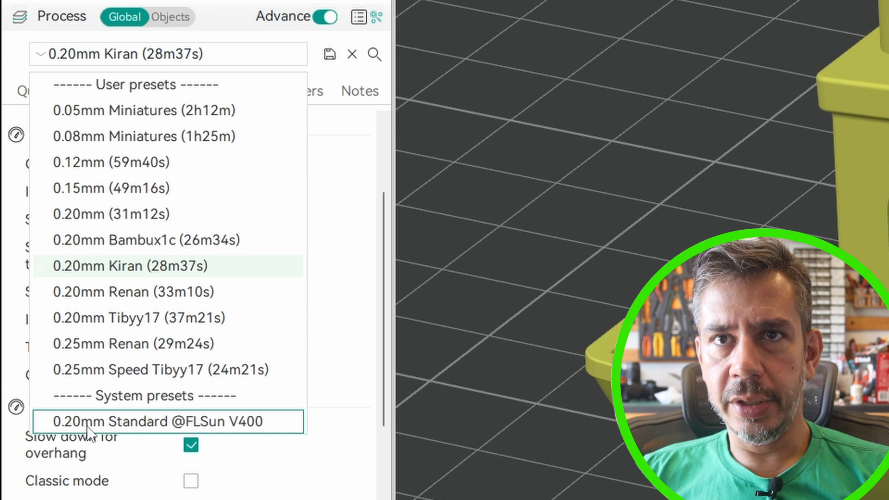
click(88, 427)
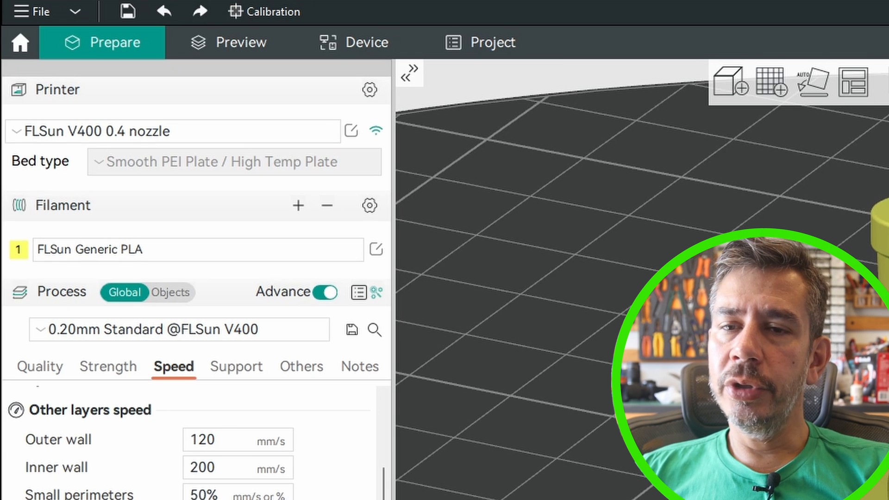
key(ctrl+r)
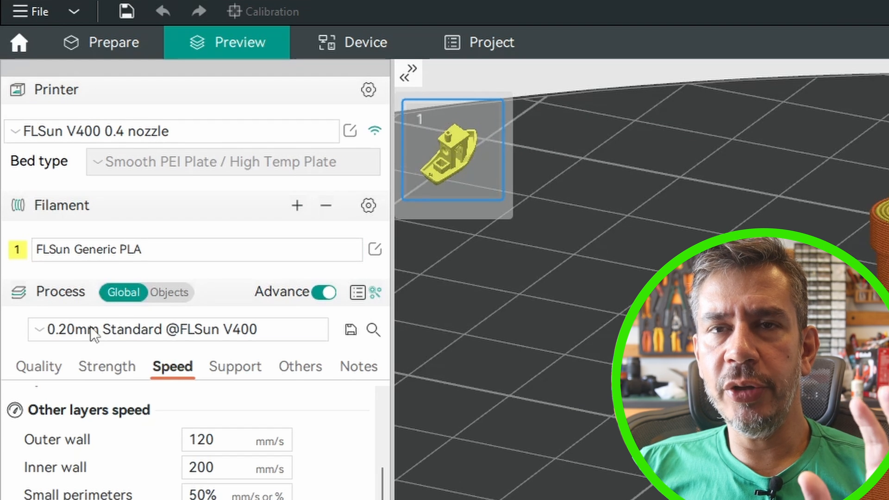
Try the calibrated PLA user preset and the FLSun PLA user preset as the filament for the boat
click(175, 248)
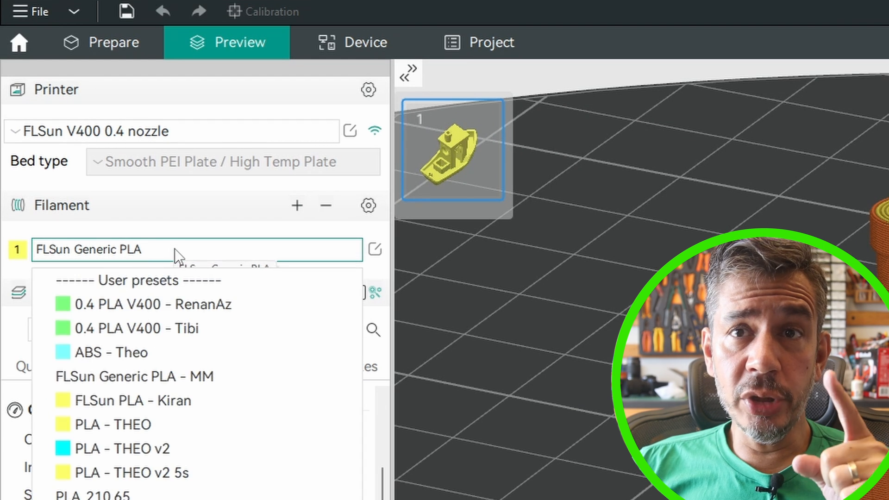
click(113, 422)
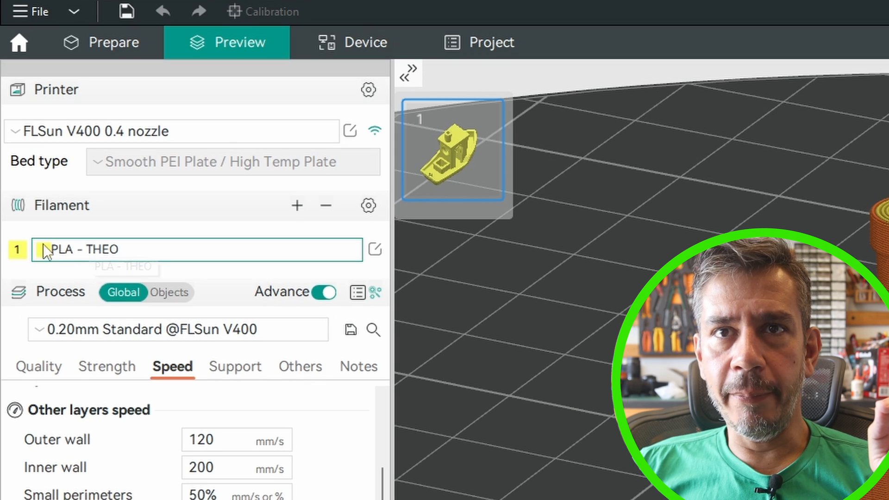
click(157, 250)
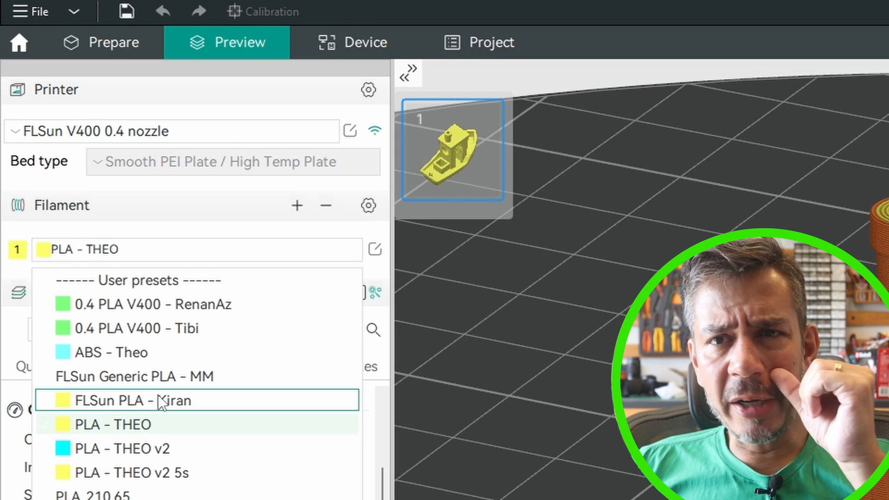
click(160, 401)
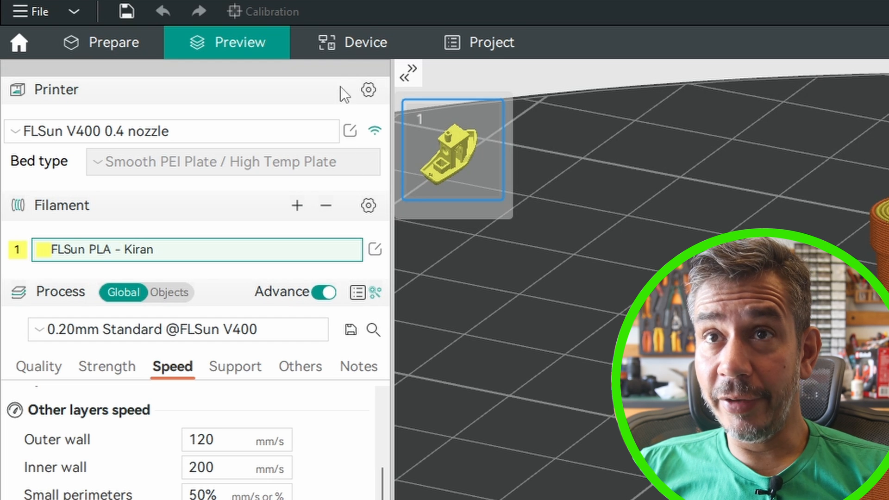
Compare the FLSun Generic PLA filament preset with the calibrated PLA user preset and examine their differences
click(376, 293)
drag(319, 39, 319, 63)
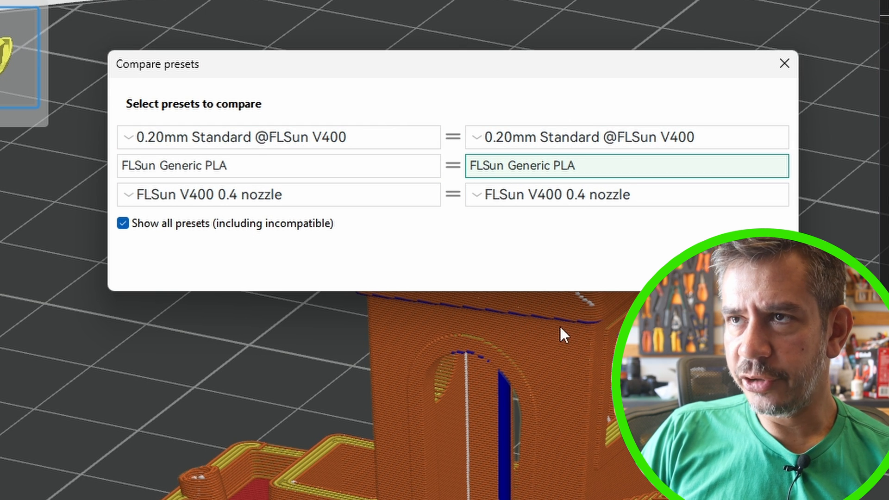
click(532, 167)
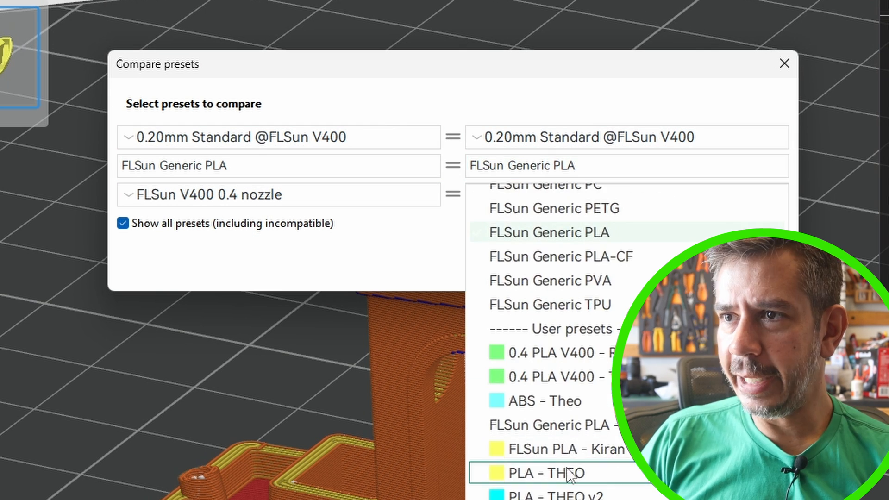
click(566, 473)
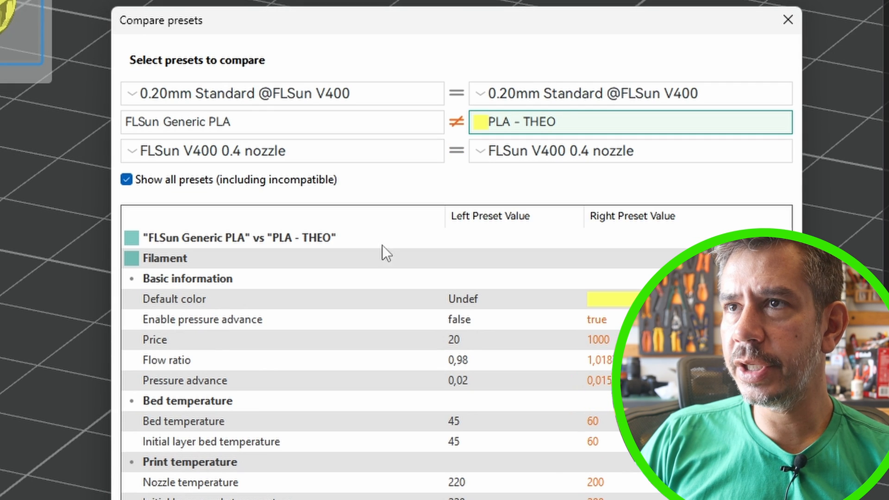
drag(371, 21, 302, 0)
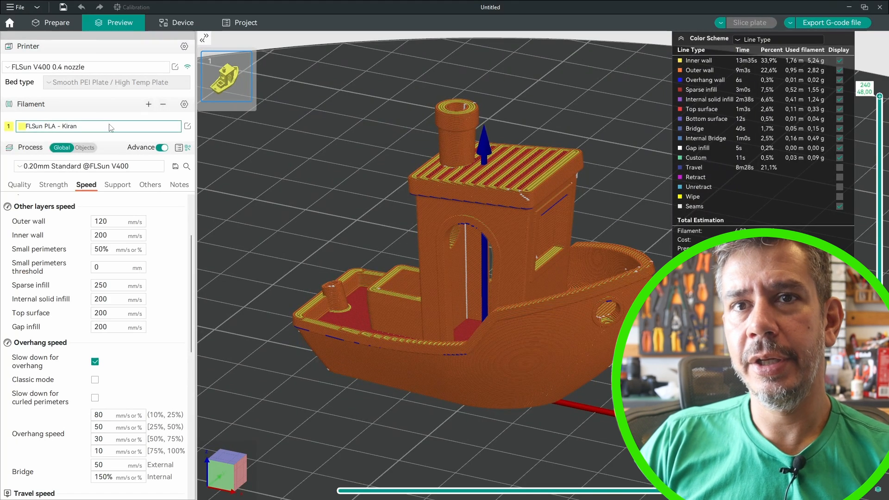
Select the calibrated PLA user preset as the filament and set its Max fan speed threshold layer time to 8 s
click(116, 126)
click(69, 213)
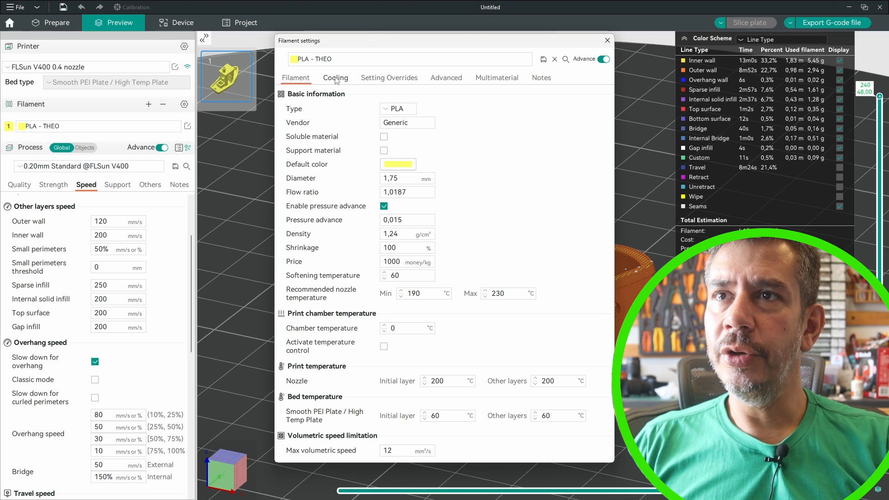
click(335, 77)
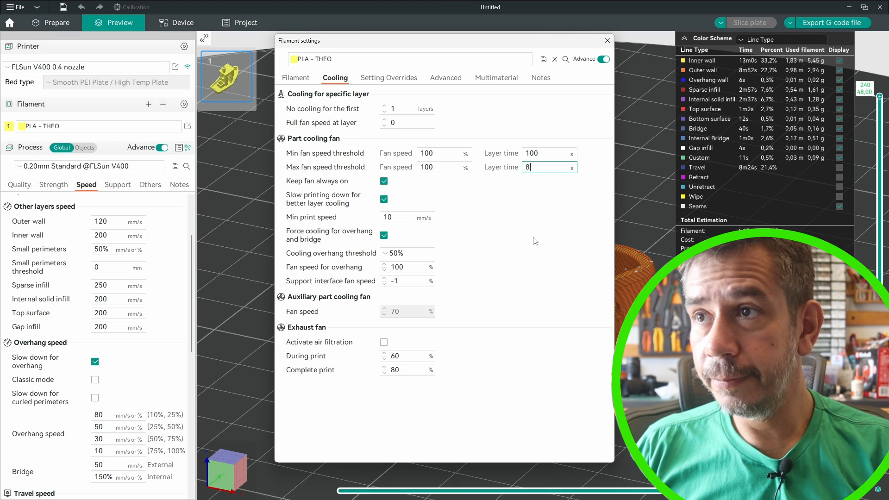
key(Return)
click(607, 40)
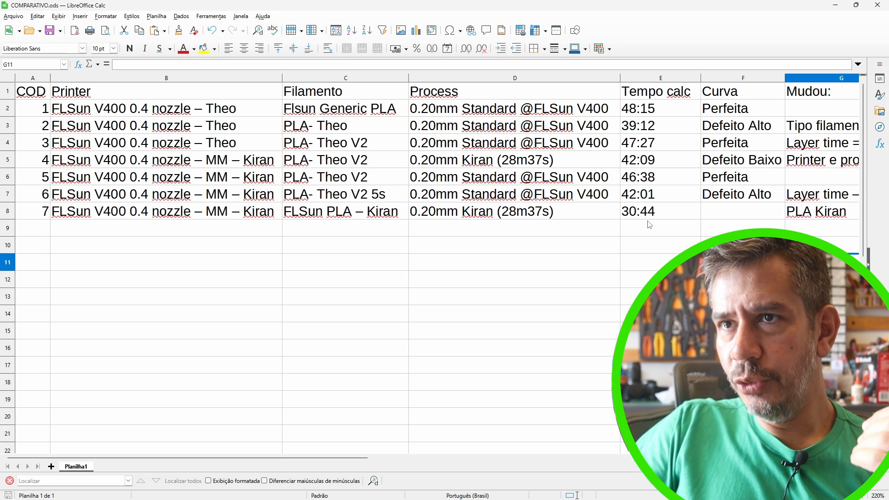
Switch to LibreOffice Calc and examine the Curva results and the first three test codes in the COMPARATIVO.ods comparison table
click(733, 128)
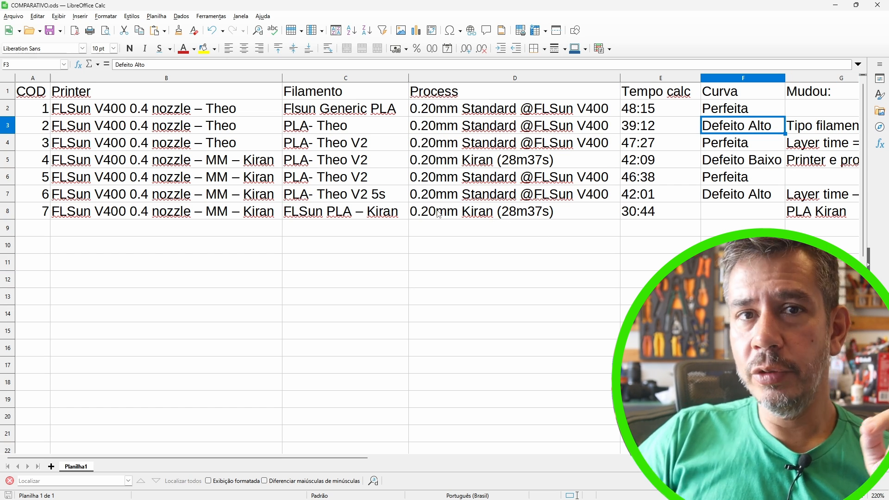
click(39, 106)
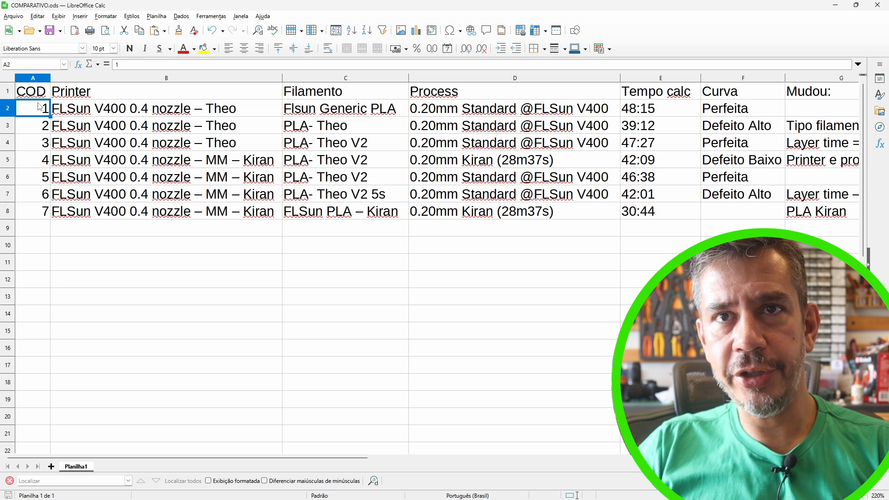
click(38, 134)
click(36, 148)
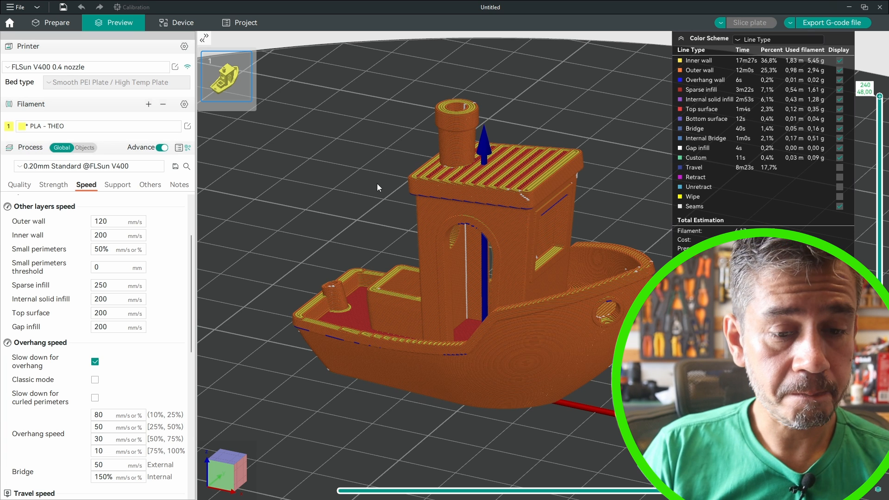
Switch back to OrcaSlicer and examine the Max fan speed threshold layer time in the filament preset's cooling settings
click(335, 78)
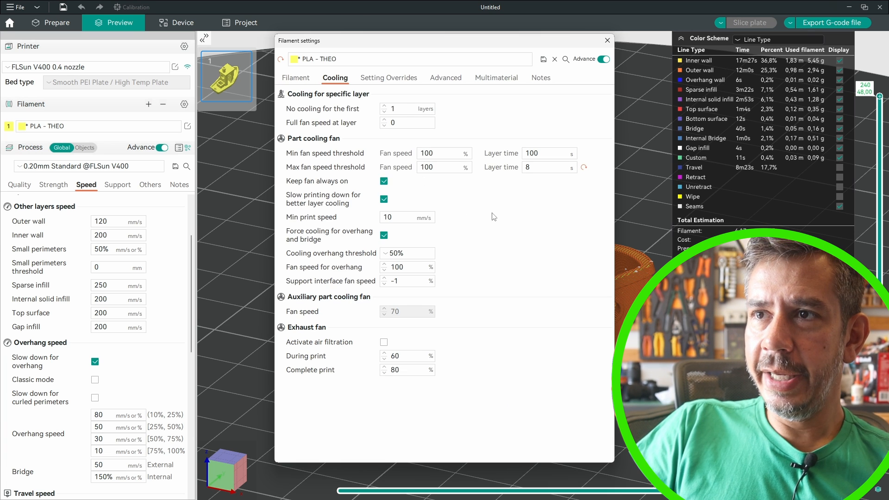
click(540, 167)
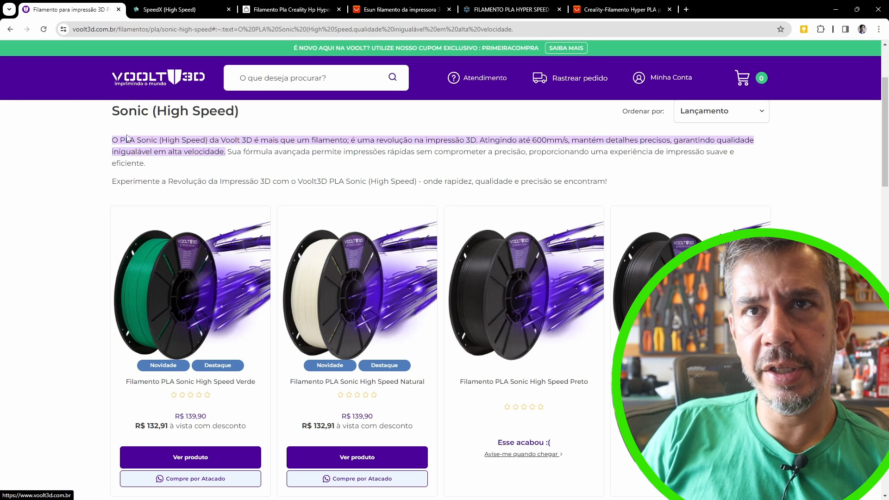
Switch to the browser and examine the Voolt3D Sonic (High Speed) PLA page, highlighting the 600mm/s claim in its description
drag(116, 110, 234, 113)
click(219, 115)
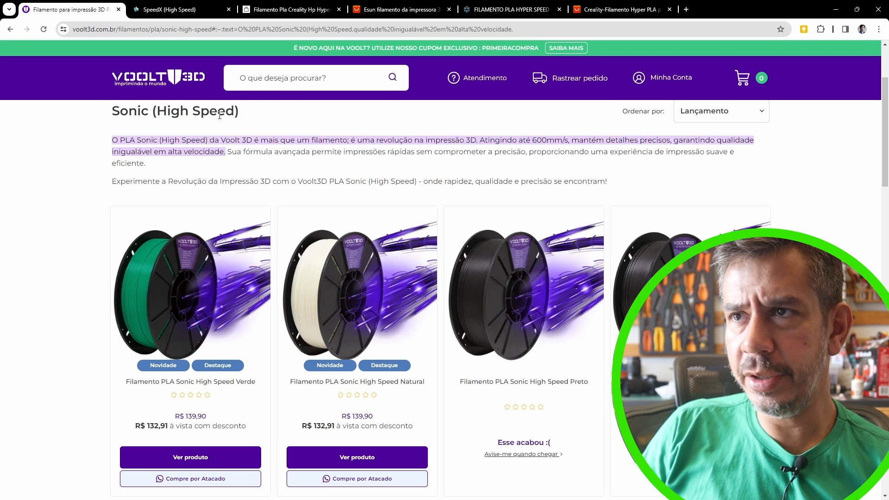
drag(533, 142, 570, 142)
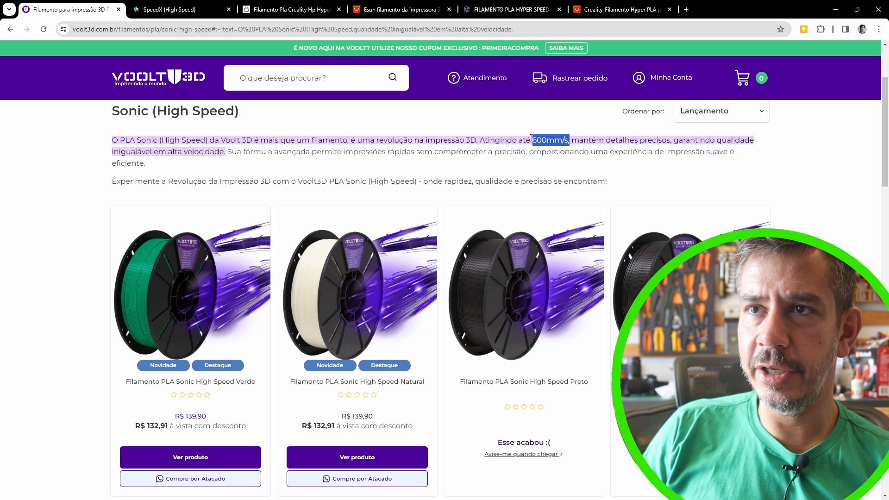
click(569, 142)
Review the high-speed PLA pages from Cliever, eSun and Creality, highlighting "Refrigeração 3D Mais Rápida" in the Creality Hyper PLA title
click(164, 4)
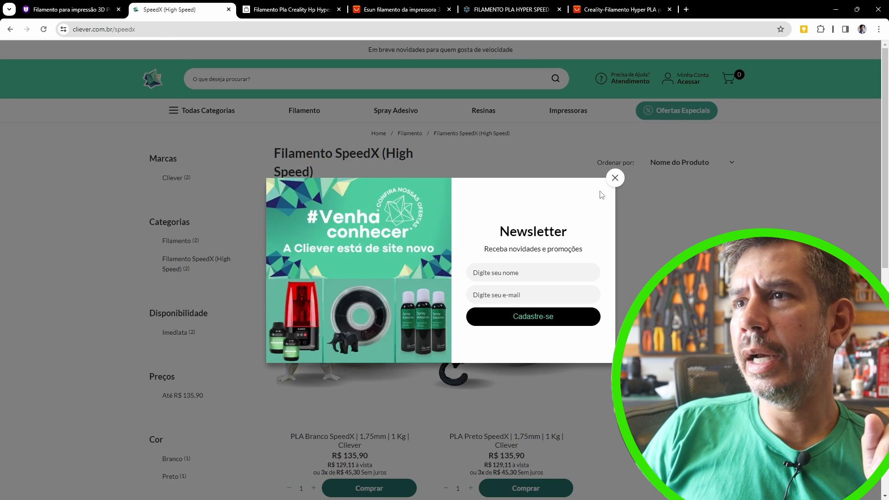
click(615, 177)
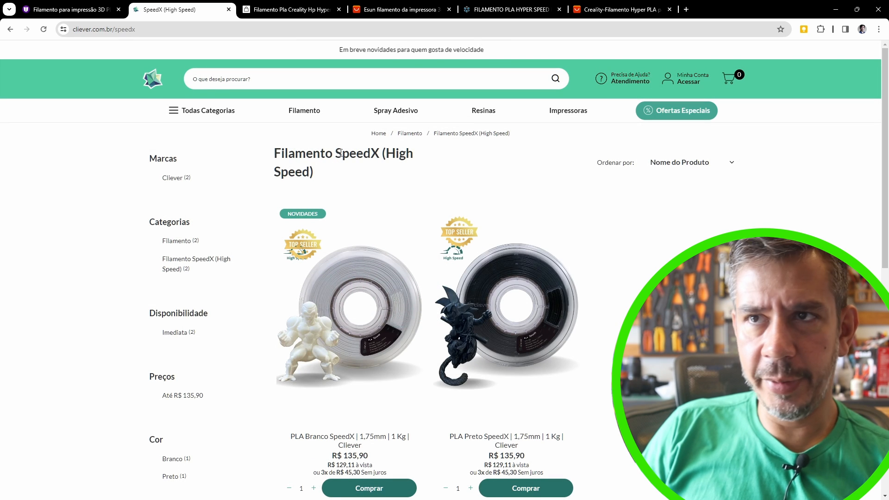
click(295, 8)
scroll(272, 199, up, 3)
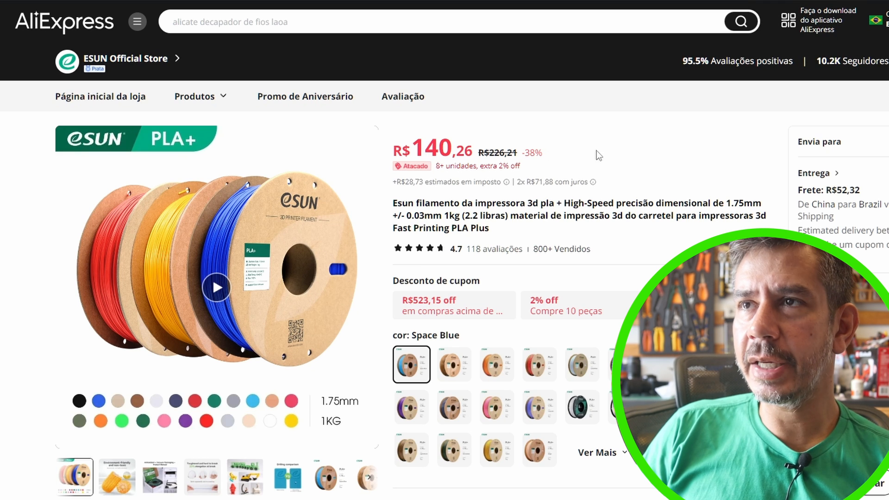
click(648, 1)
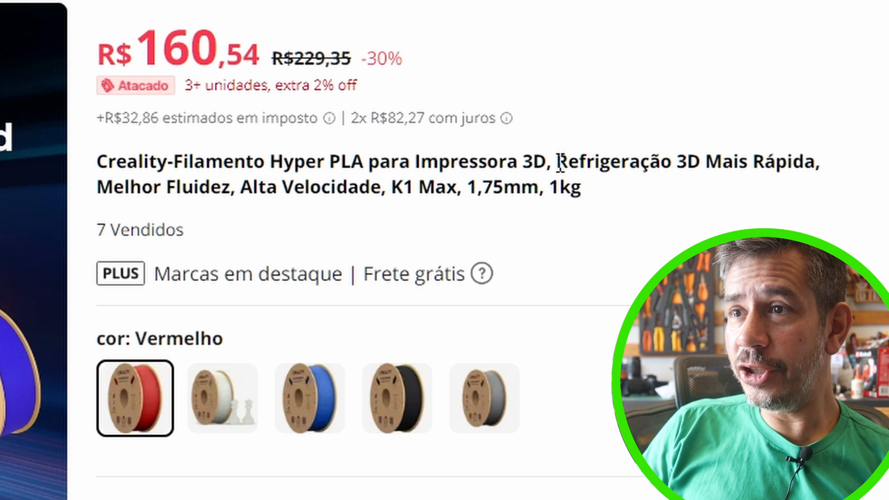
drag(616, 202, 741, 203)
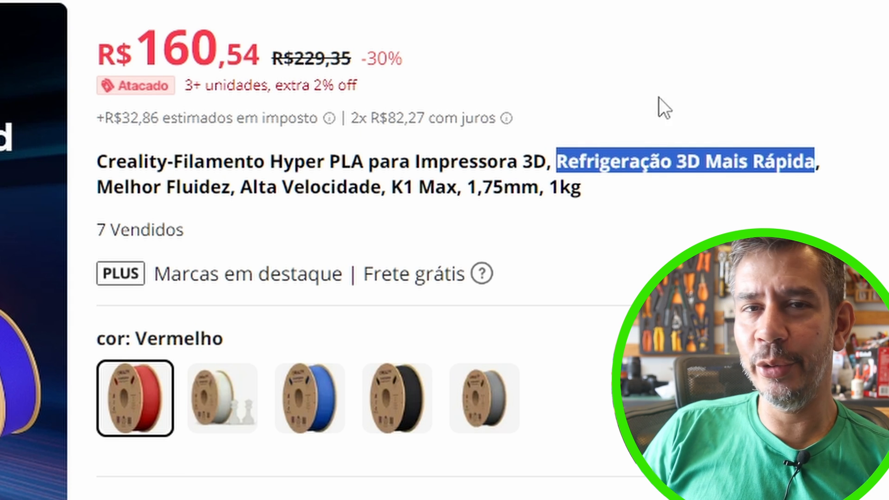
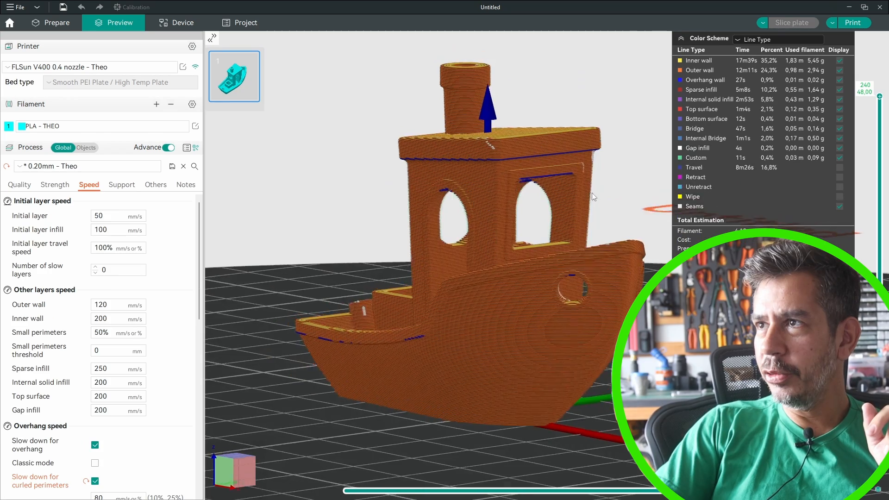
Switch to OrcaSlicer, color the sliced boat by volumetric flow and examine the side of its hull up close
click(757, 42)
click(757, 94)
drag(599, 385, 589, 379)
scroll(590, 380, up, 4)
right_drag(593, 314, 564, 206)
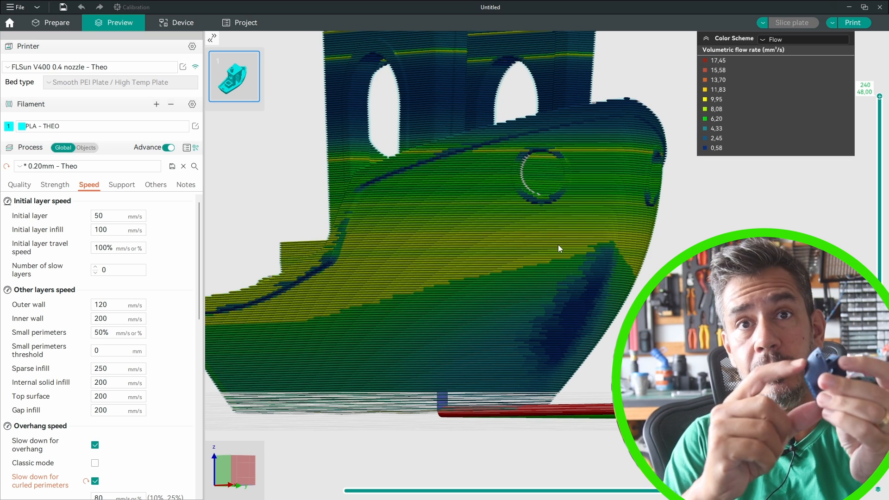
Recolor the boat preview by temperature and by speed to examine both on the hull
click(803, 40)
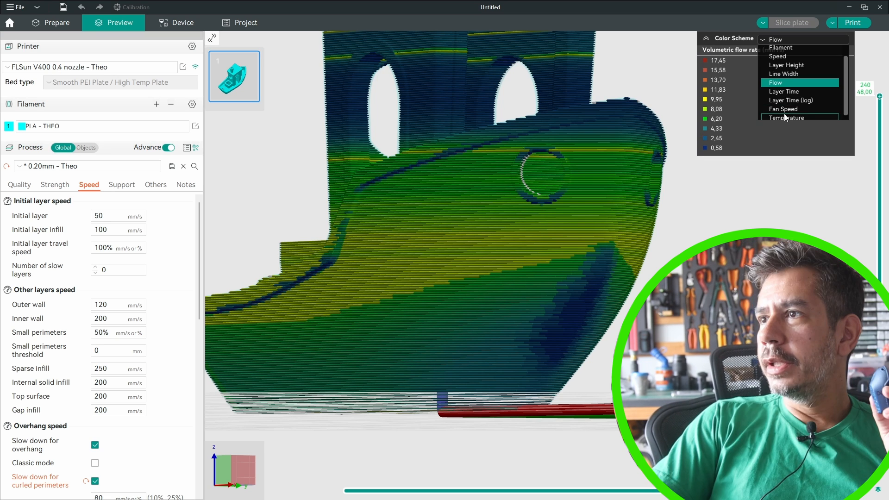
click(784, 116)
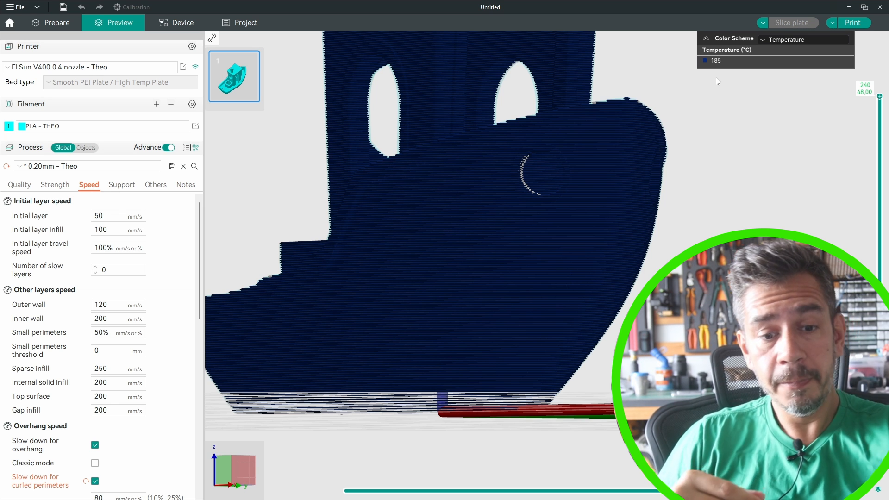
click(804, 39)
click(788, 81)
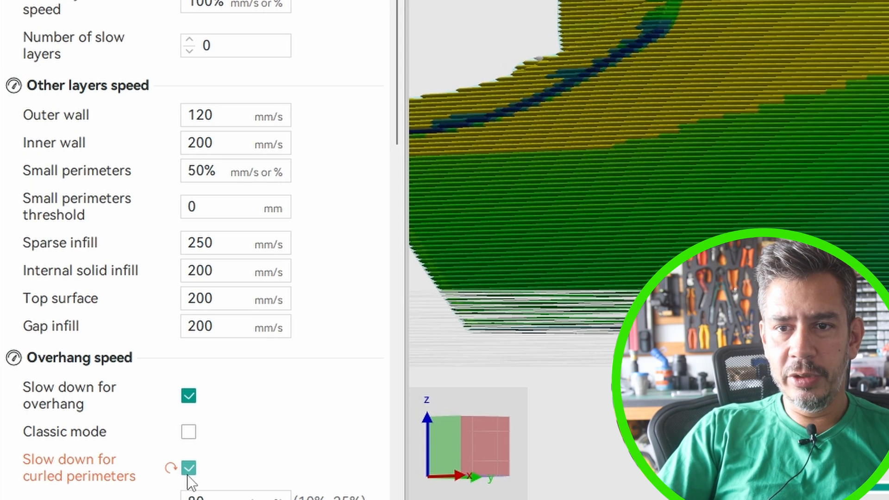
Re-slice the boat with Slow down for curled perimeters turned off and color its preview by flow
click(188, 469)
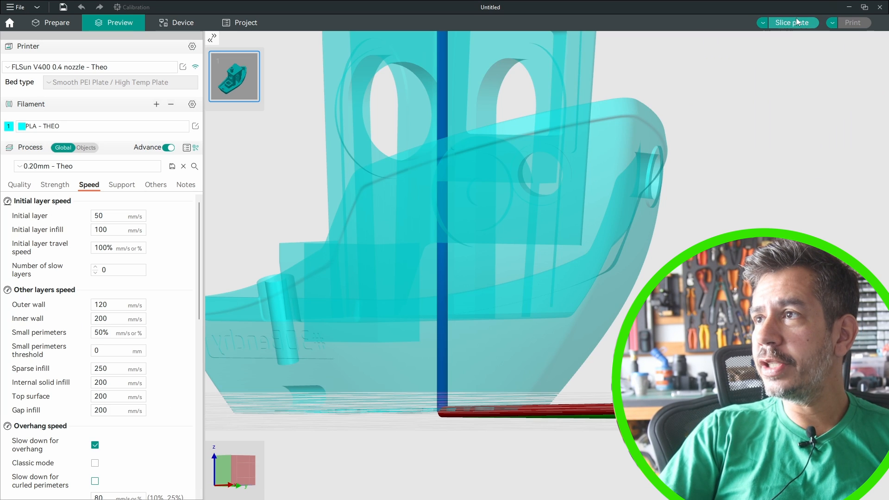
click(797, 22)
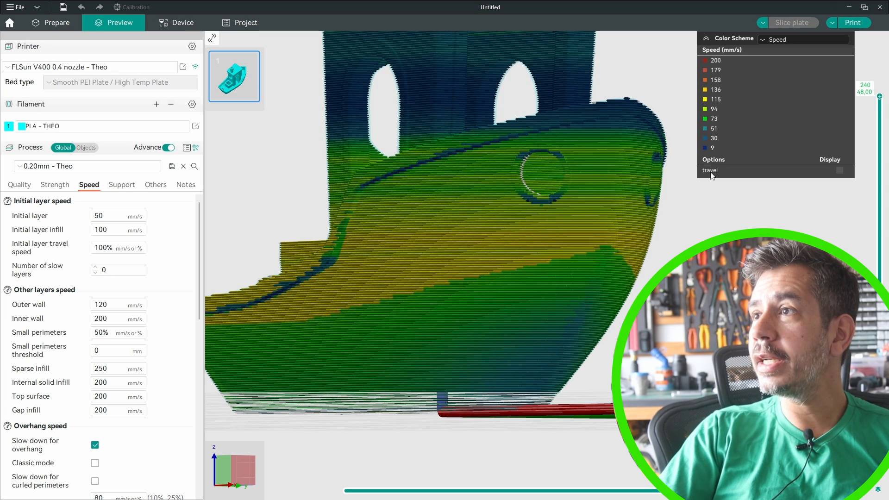
click(779, 40)
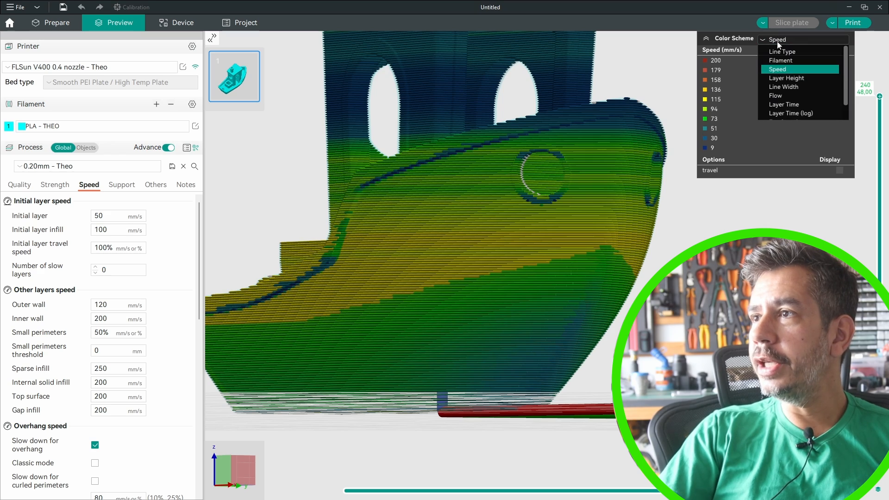
click(778, 96)
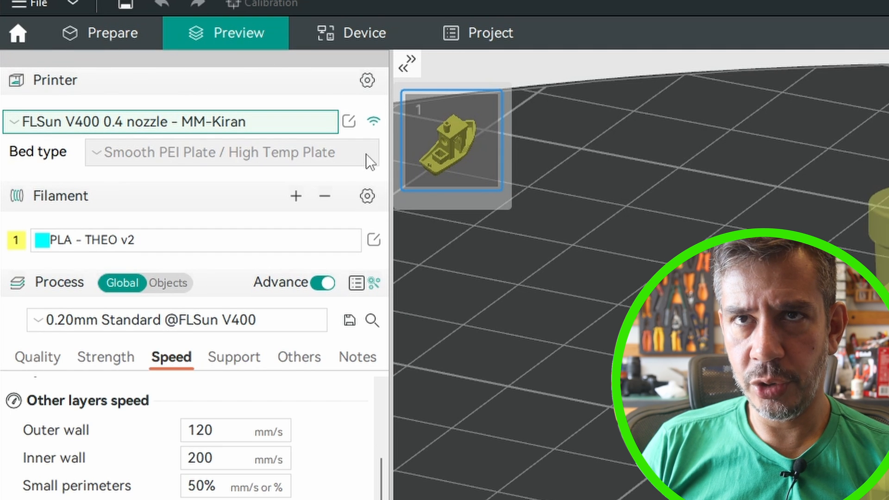
Review the settings of the selected FLSun V400 0.4 nozzle MM user printer preset
click(348, 121)
click(653, 122)
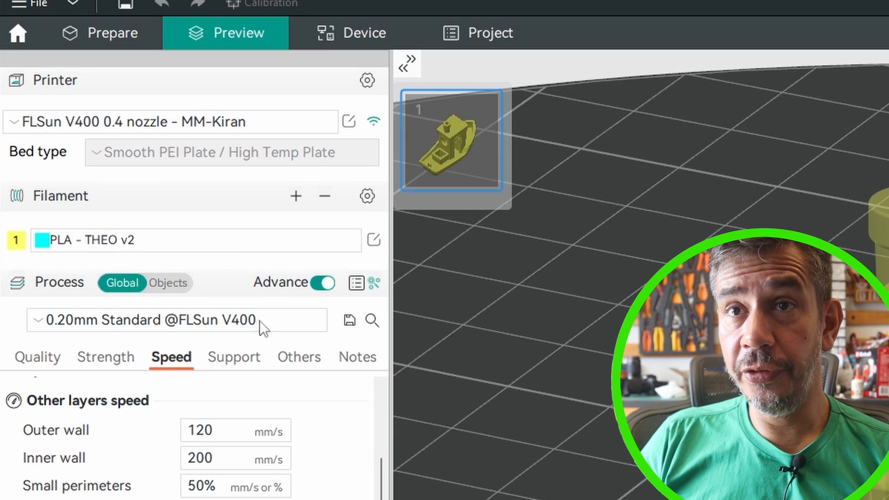
Select FLSun Generic PLA as the filament and open its settings
click(234, 238)
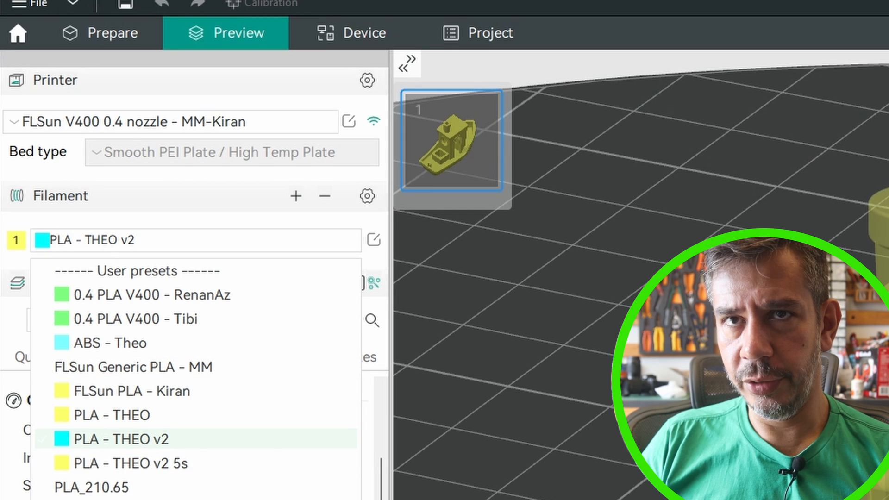
click(278, 498)
click(374, 240)
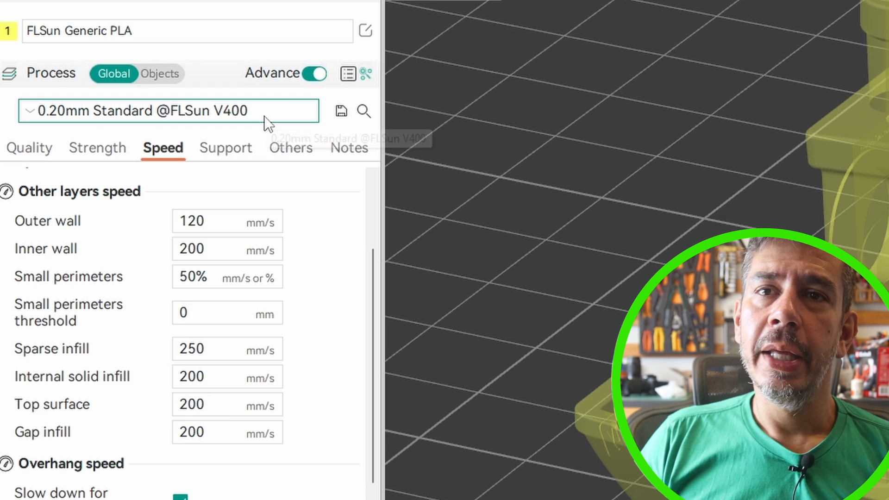
Select the v2 calibrated PLA user preset as the filament and open its settings
click(264, 115)
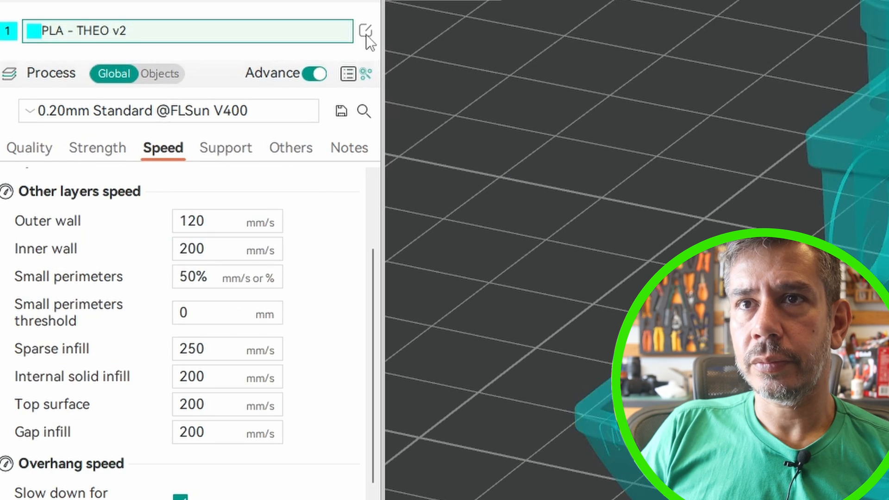
click(366, 30)
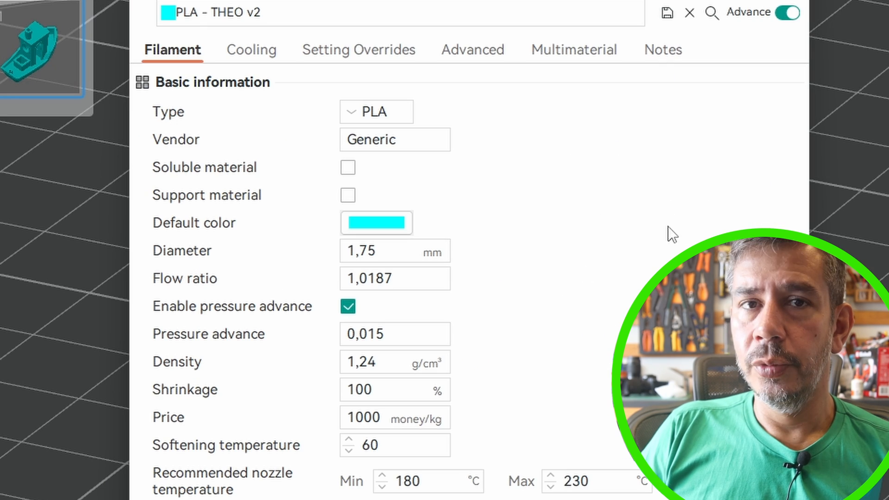